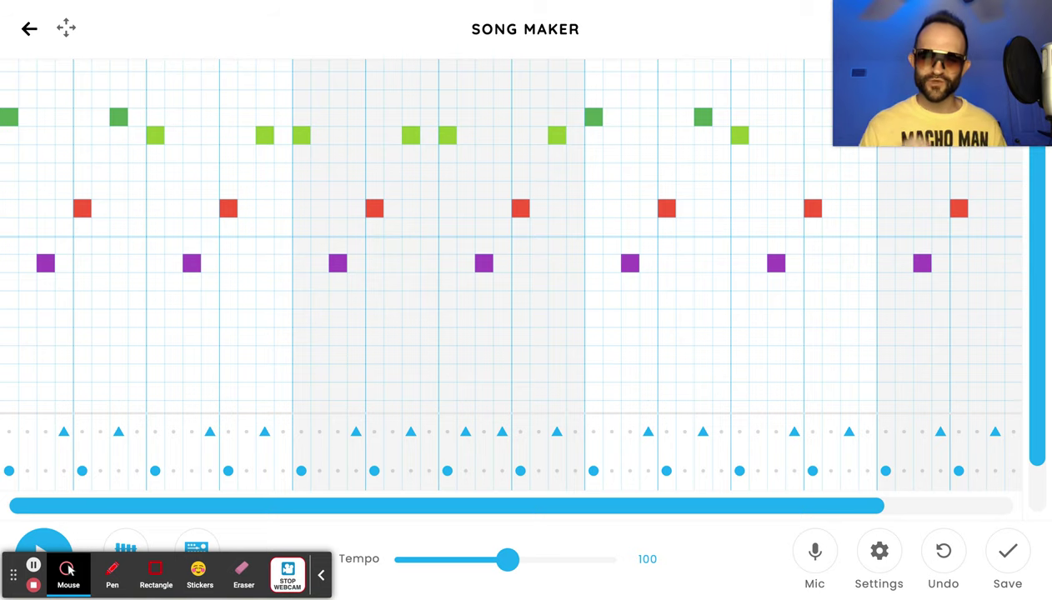
# Step: Play back the previous song, then stop the playback
pyautogui.moveTo(908, 99)
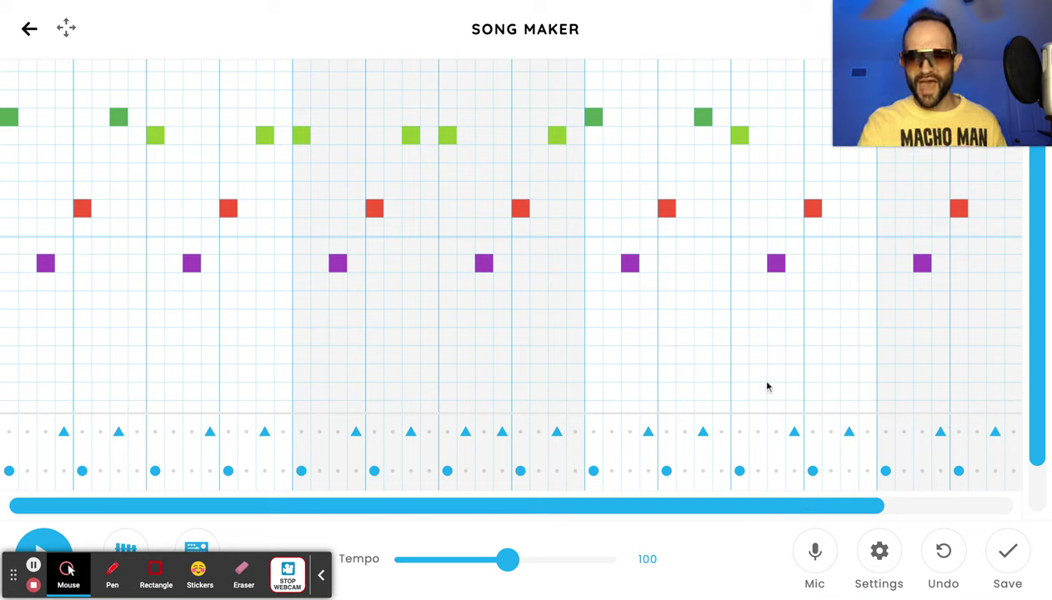
pyautogui.click(49, 538)
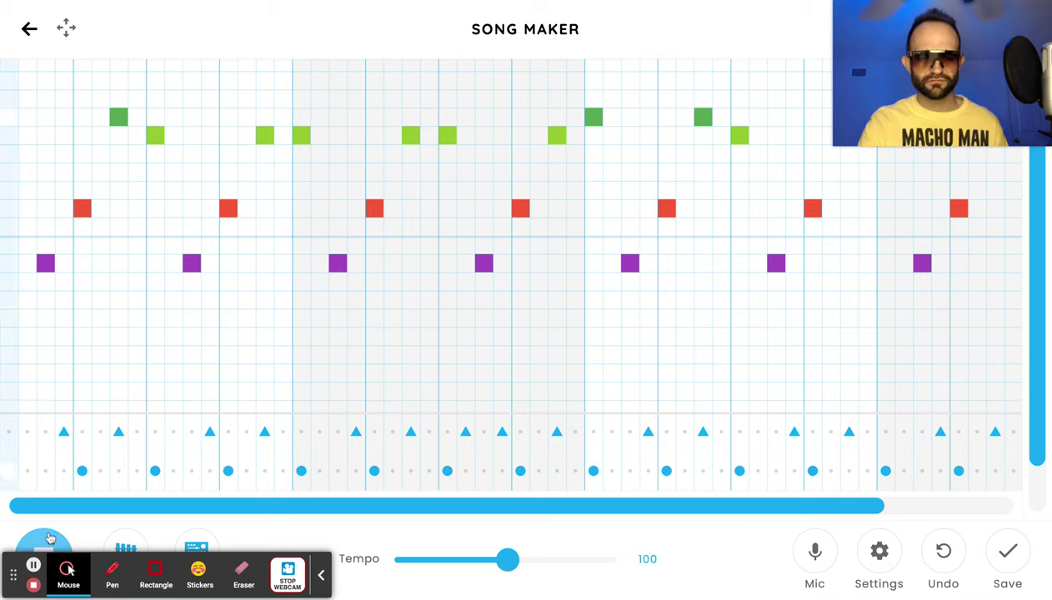
pyautogui.click(321, 575)
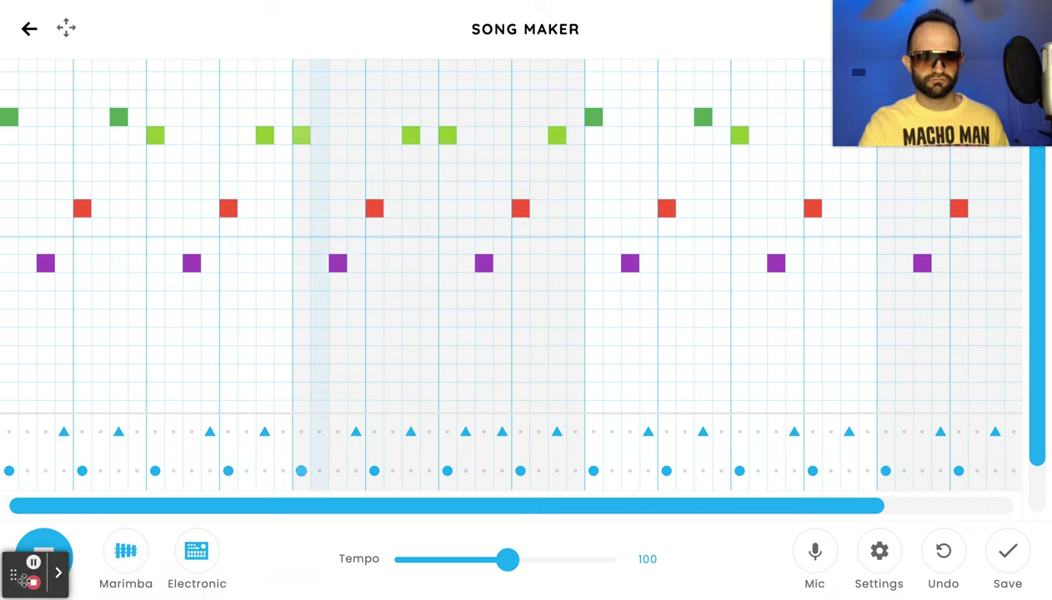
pyautogui.moveTo(14, 581); pyautogui.dragTo(198, 110)
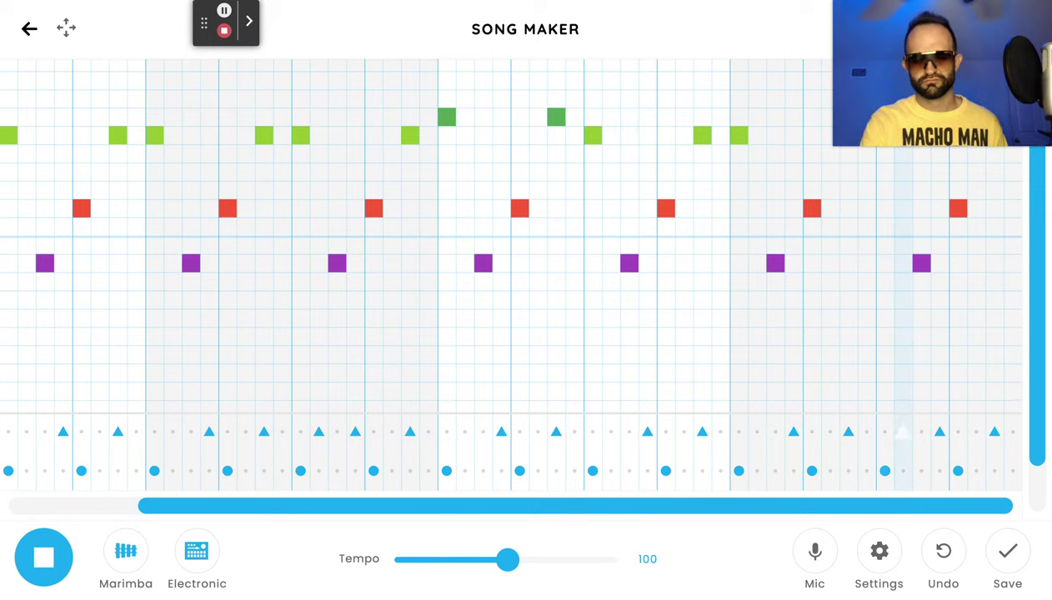
pyautogui.click(56, 558)
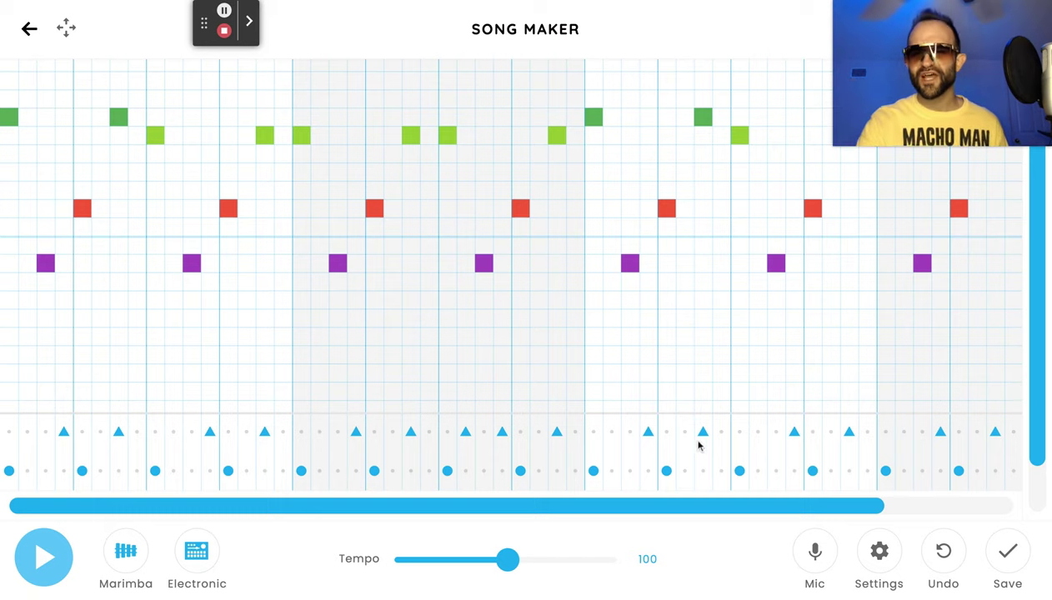
# Step: Restart to a blank grid at tempo 120 and bring up the song settings
pyautogui.moveTo(965, 115)
pyautogui.moveTo(965, 115); pyautogui.dragTo(964, 130)
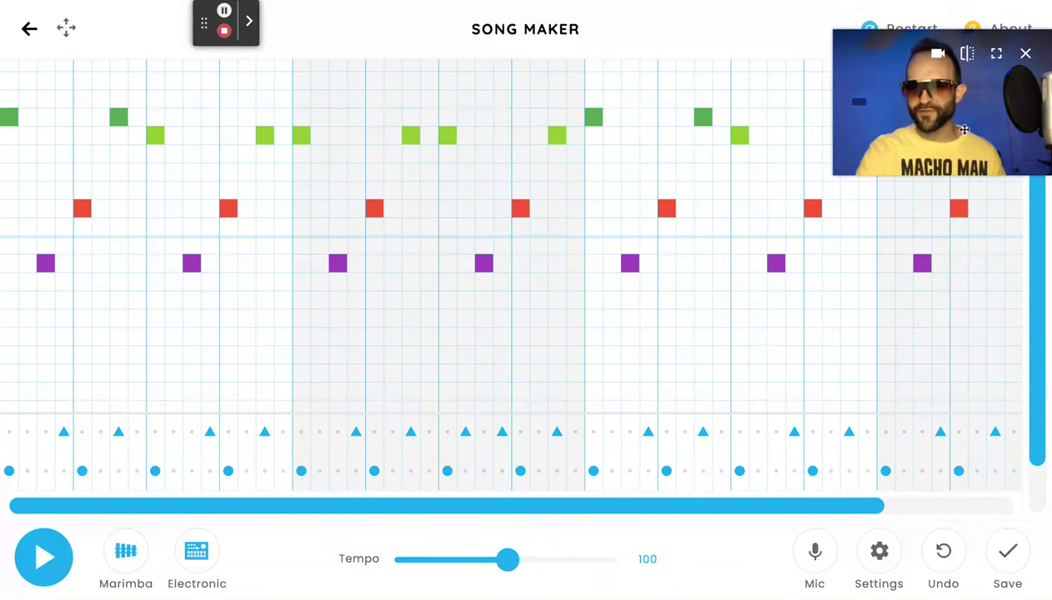
pyautogui.click(911, 28)
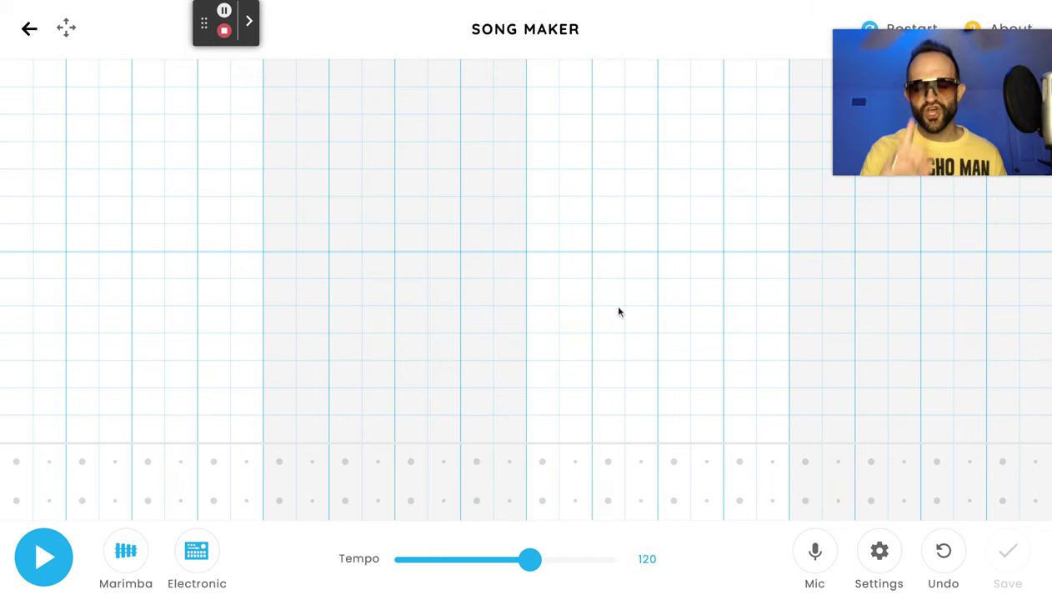
pyautogui.click(875, 557)
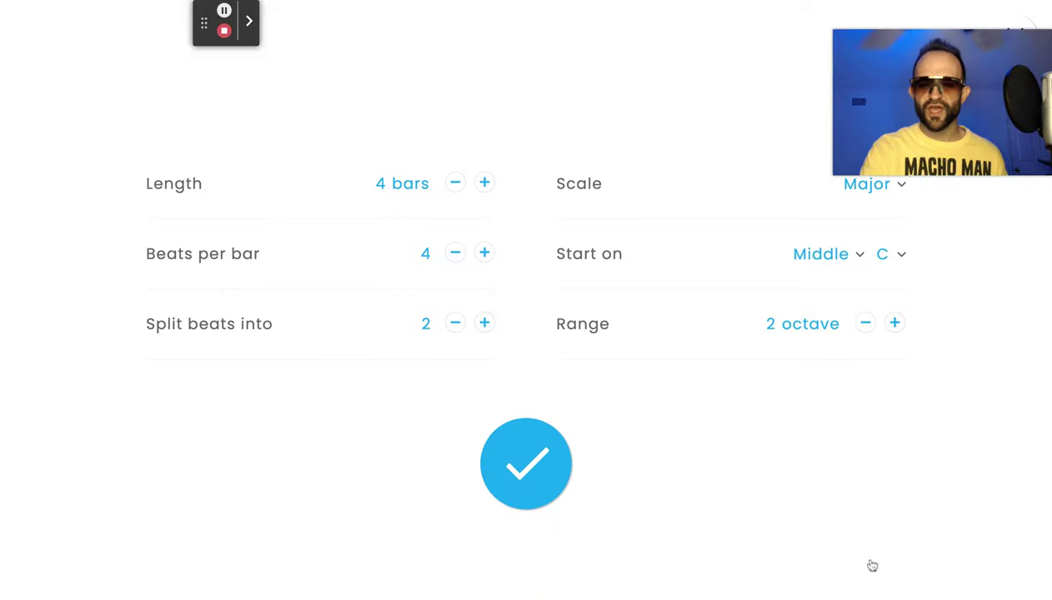
# Step: Change the scale from Major to Chromatic and apply, returning to the blank grid
pyautogui.click(882, 188)
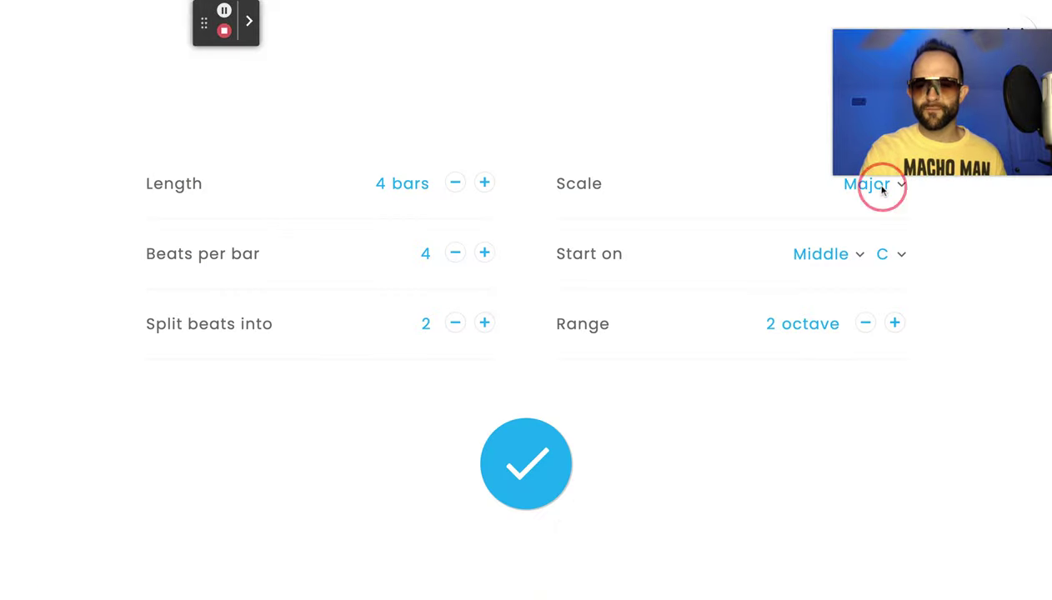
pyautogui.click(875, 166)
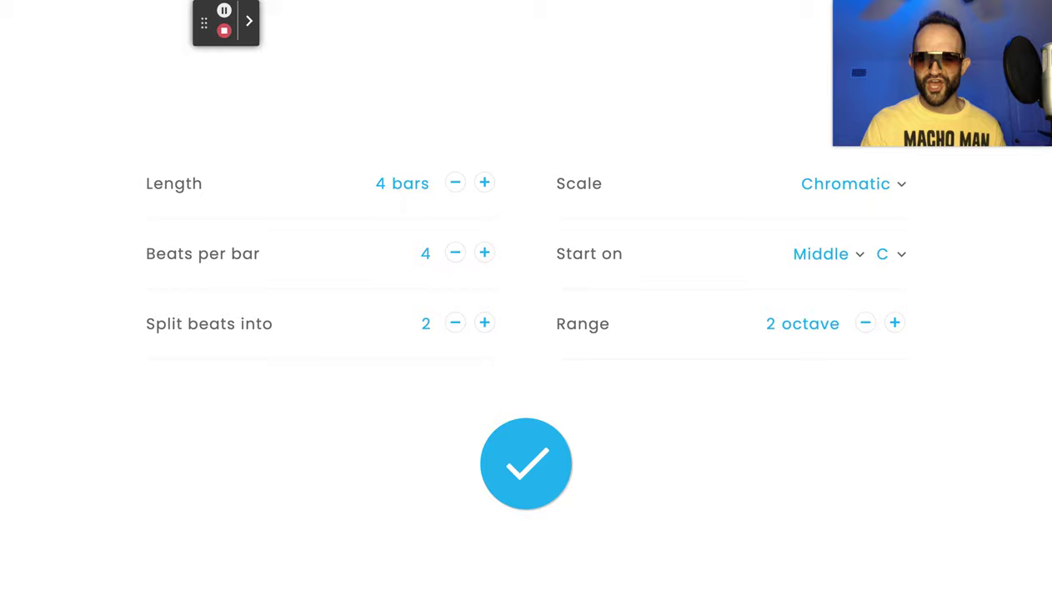
pyautogui.click(550, 484)
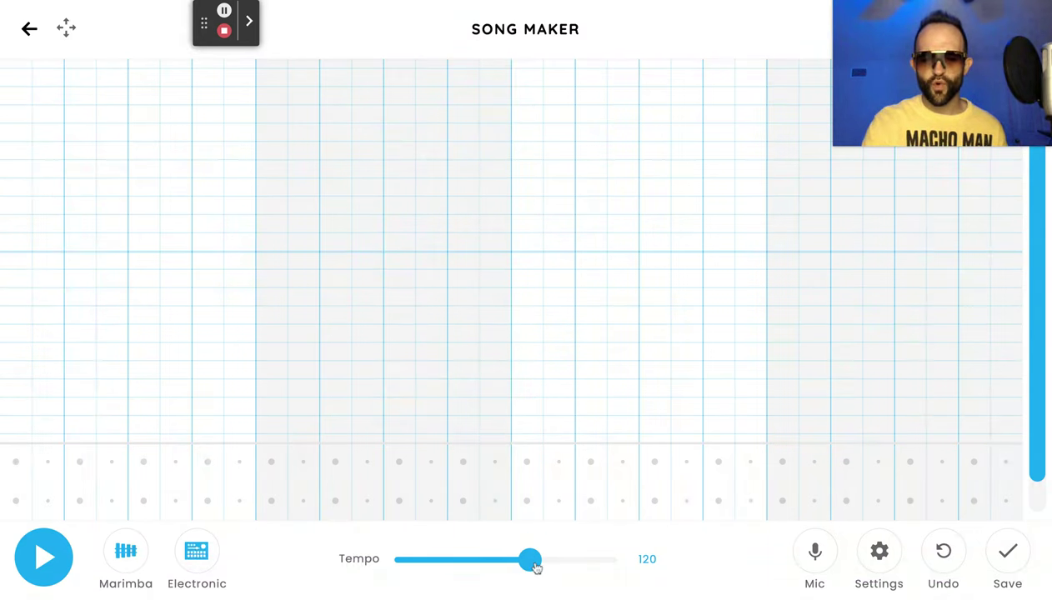
# Step: Drag the tempo slider down from 120 to 100
pyautogui.moveTo(533, 567); pyautogui.dragTo(508, 563)
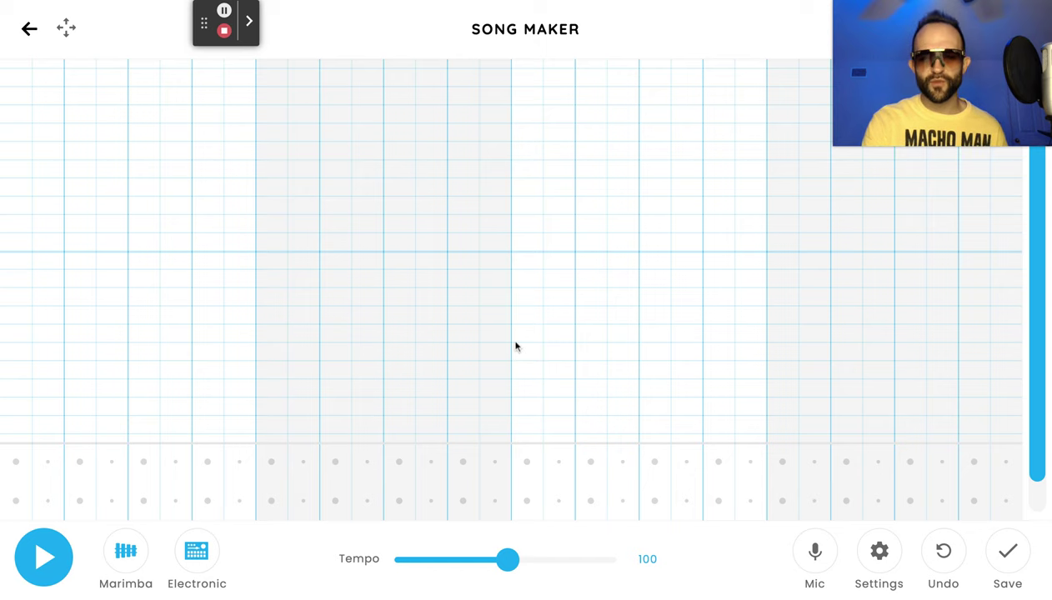
pyautogui.moveTo(925, 125)
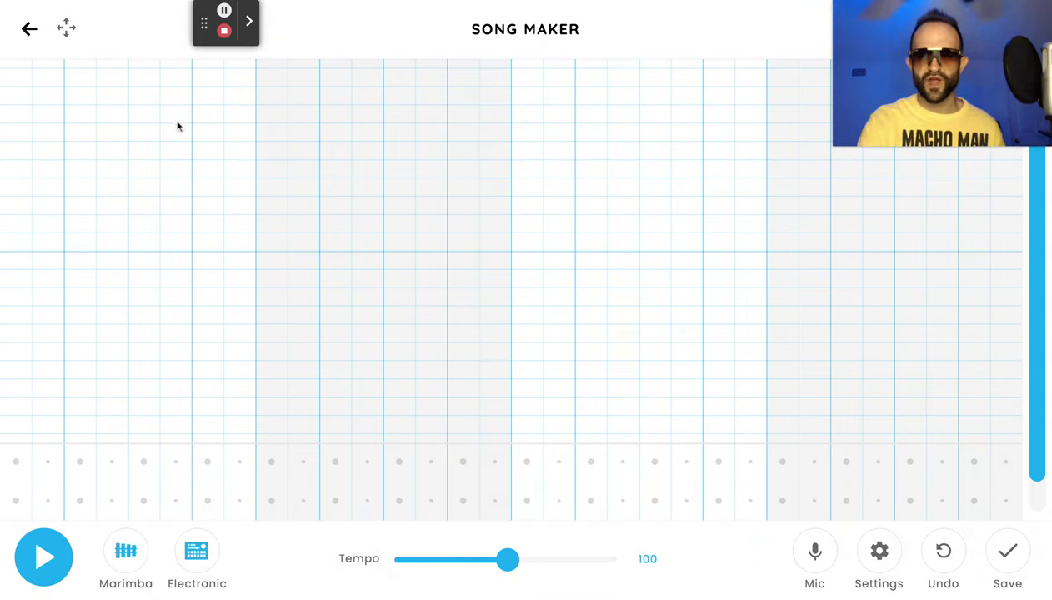
# Step: Try several pitches in the first column, settling the first note on the fourth row
pyautogui.click(12, 81)
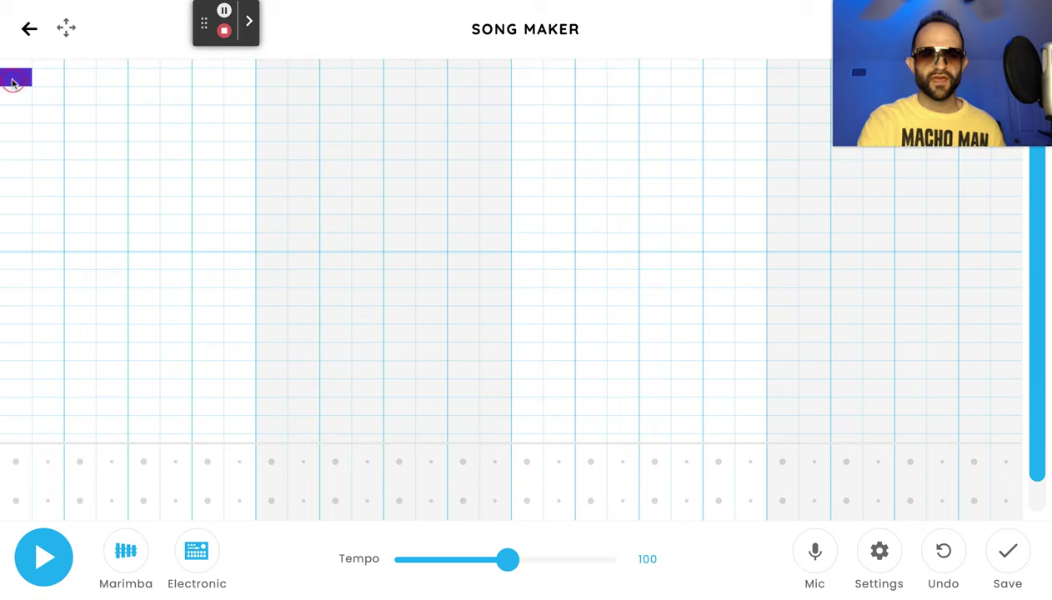
pyautogui.click(17, 97)
pyautogui.click(16, 80)
pyautogui.click(17, 114)
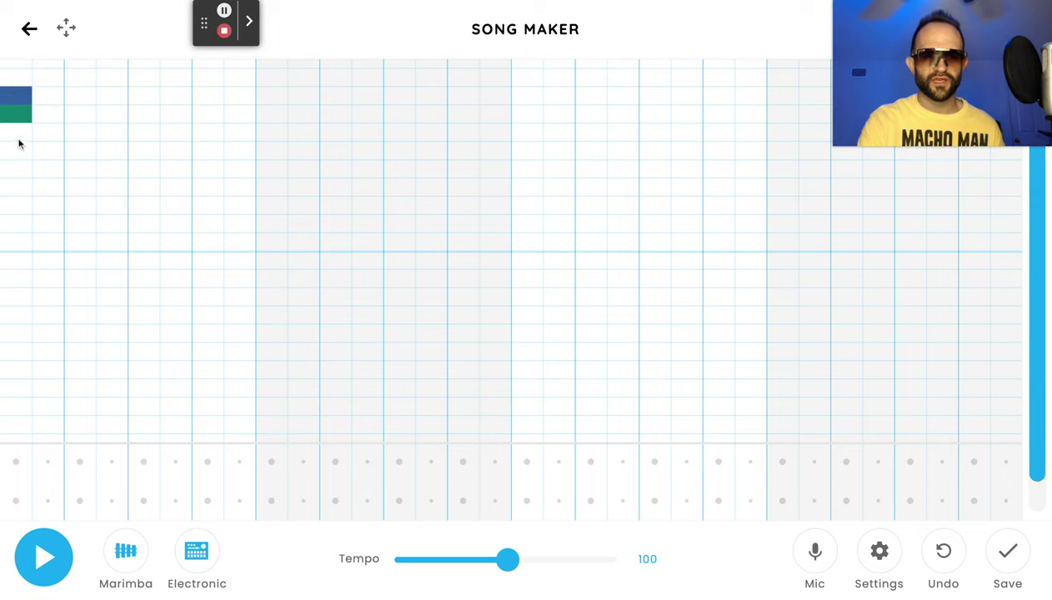
pyautogui.click(18, 133)
pyautogui.click(20, 97)
pyautogui.click(19, 114)
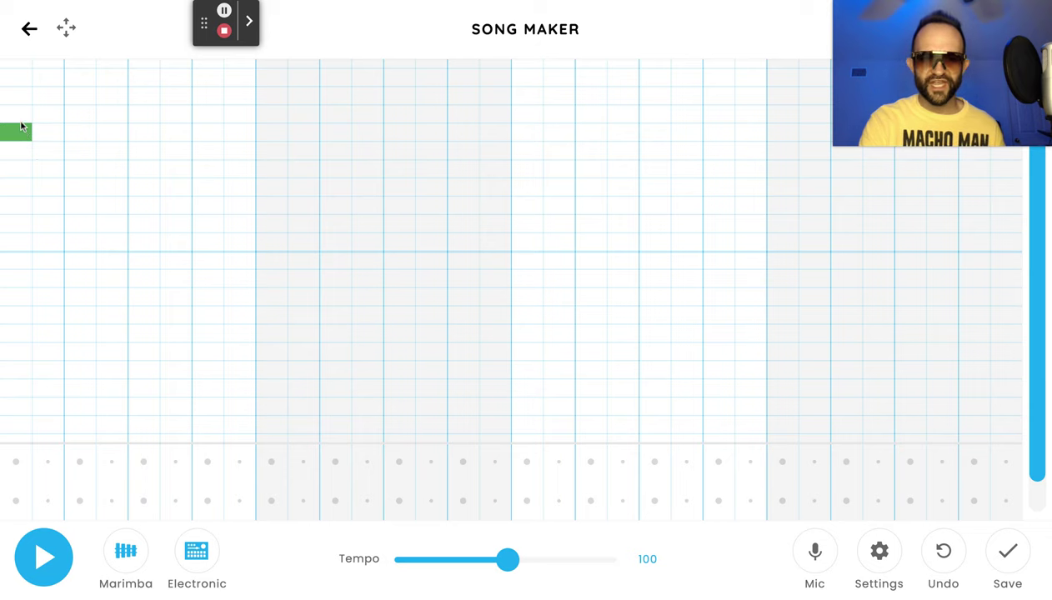
pyautogui.doubleClick(22, 125)
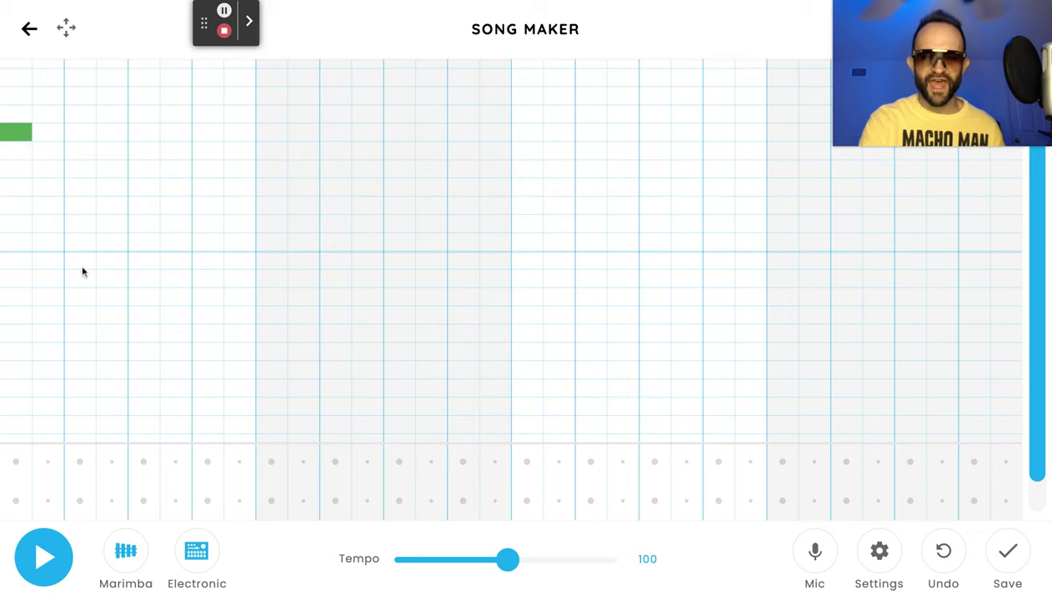
# Step: Add purple, red, green, light-green, red and light-green notes across the first bar, checking playback
pyautogui.click(57, 279)
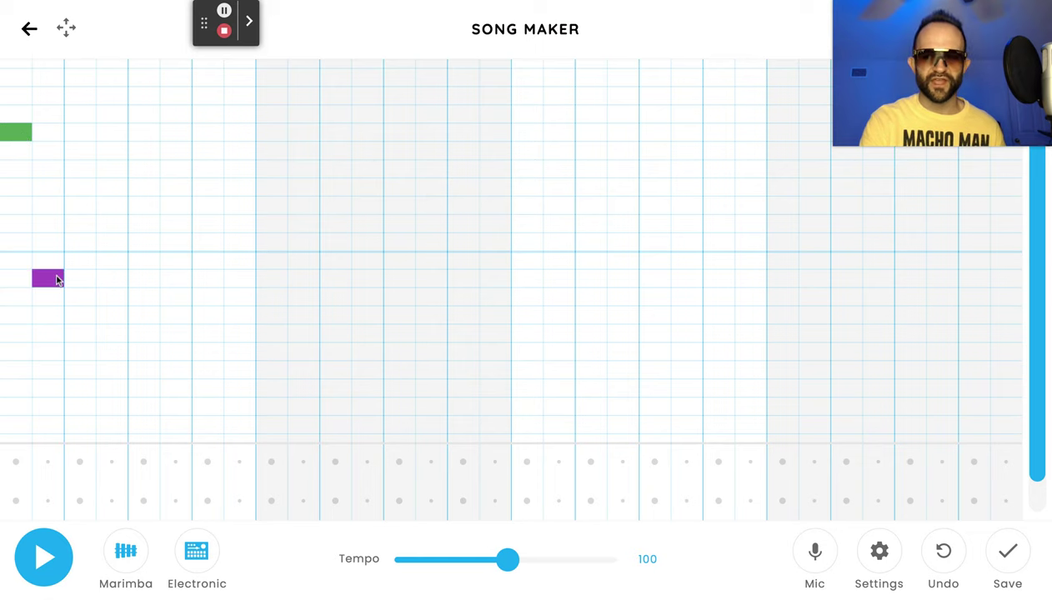
pyautogui.click(76, 228)
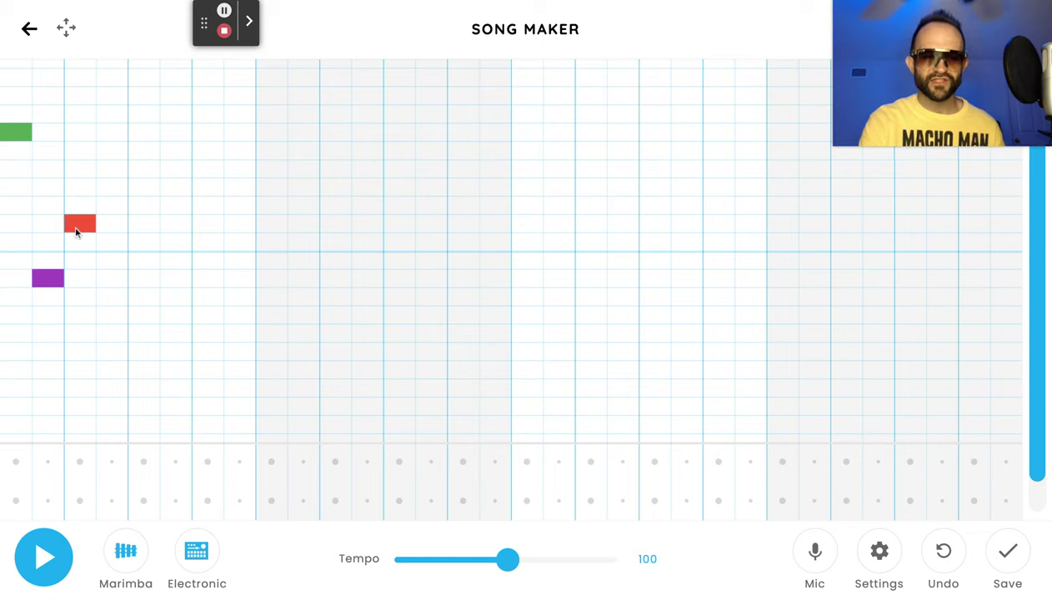
pyautogui.click(117, 134)
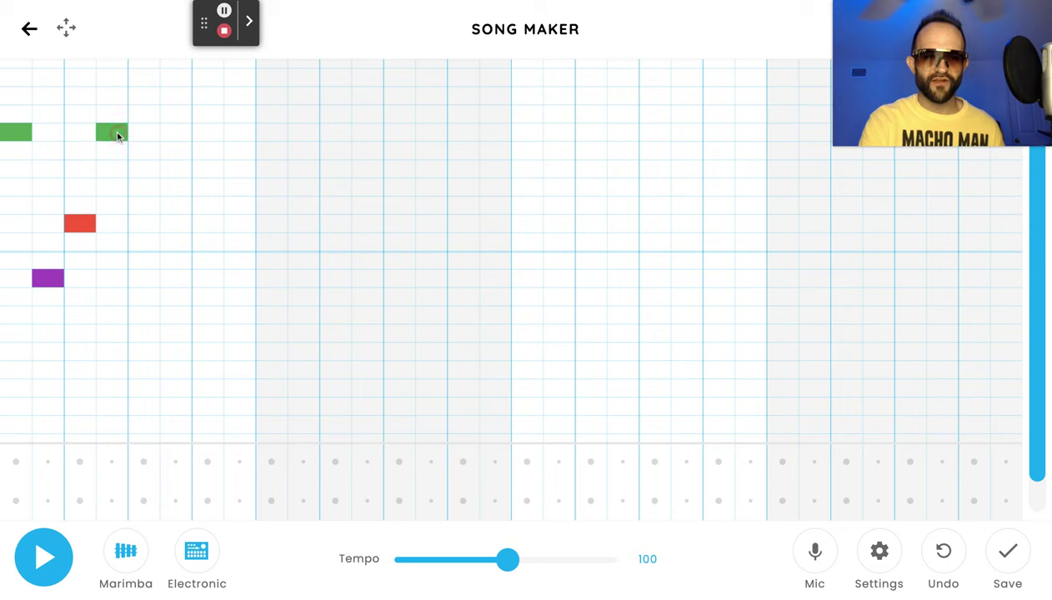
pyautogui.click(45, 554)
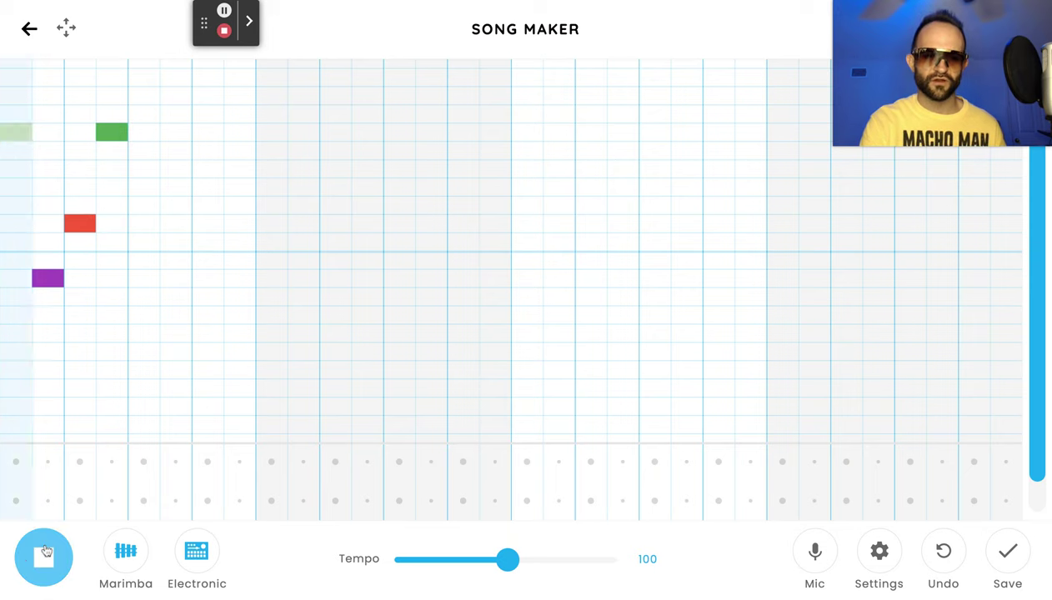
pyautogui.click(44, 554)
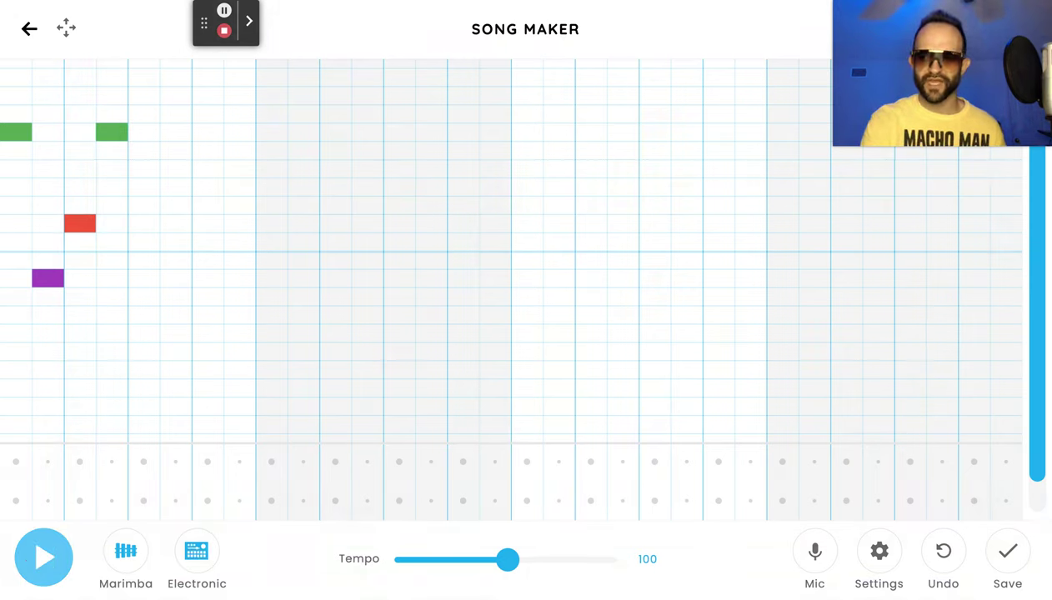
pyautogui.click(145, 153)
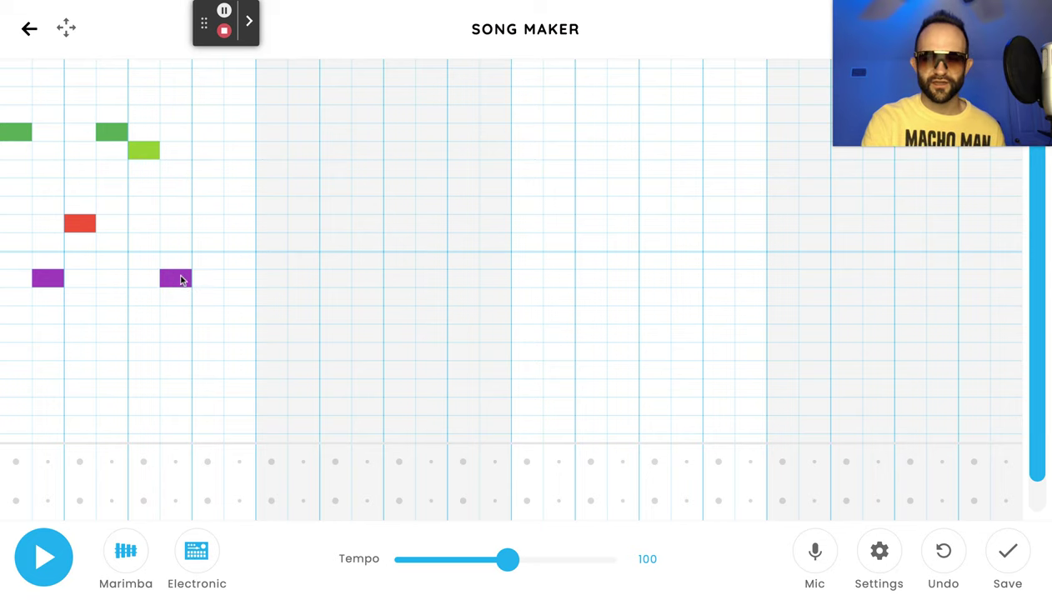
pyautogui.click(207, 224)
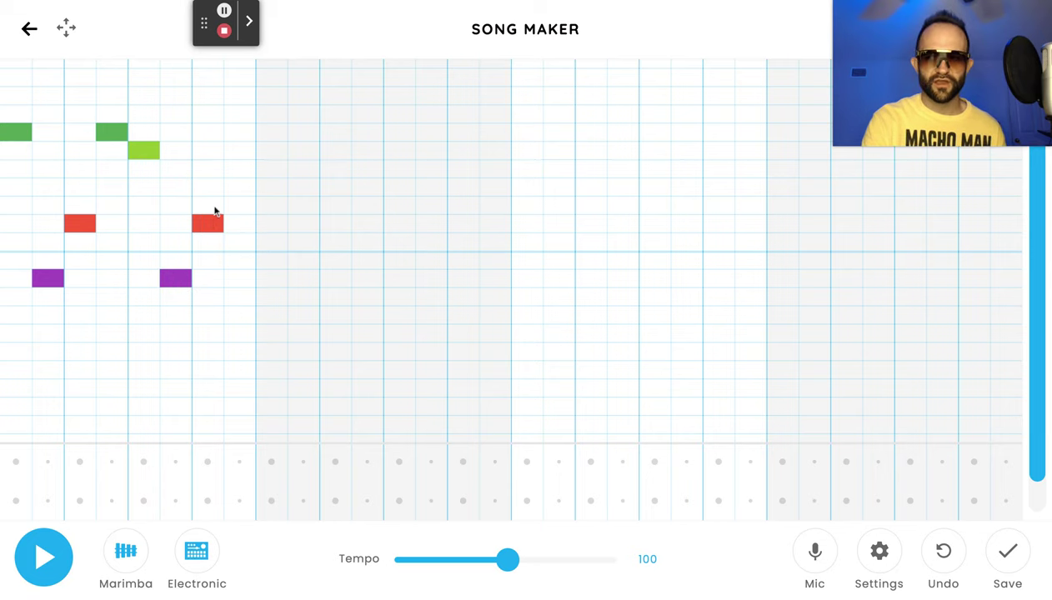
pyautogui.click(247, 149)
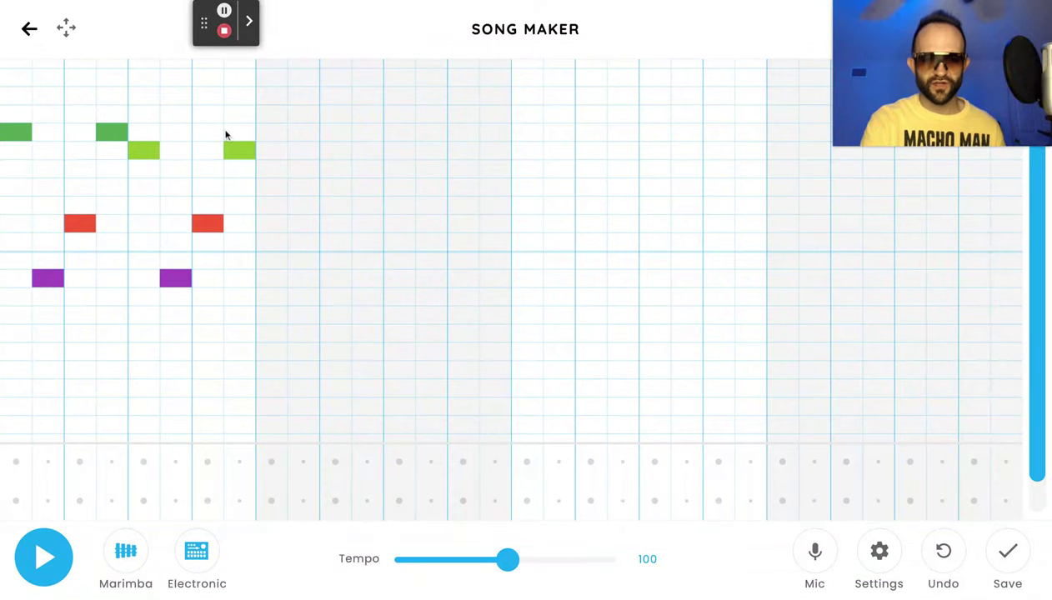
# Step: Extend the light-green note into column 9, then add purple and red notes in columns 10–11
pyautogui.click(54, 555)
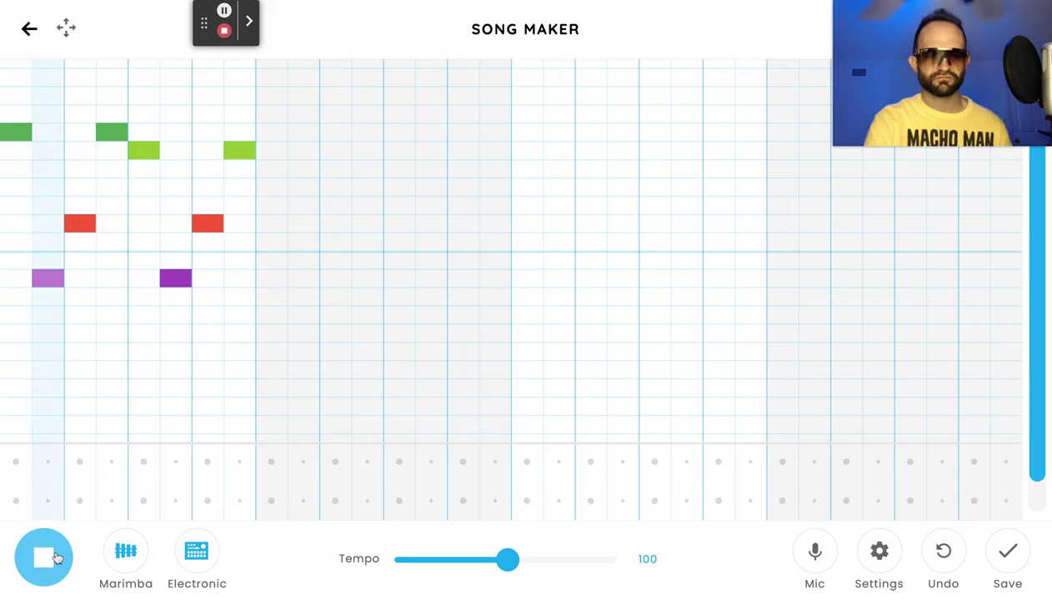
pyautogui.click(239, 150)
pyautogui.click(43, 556)
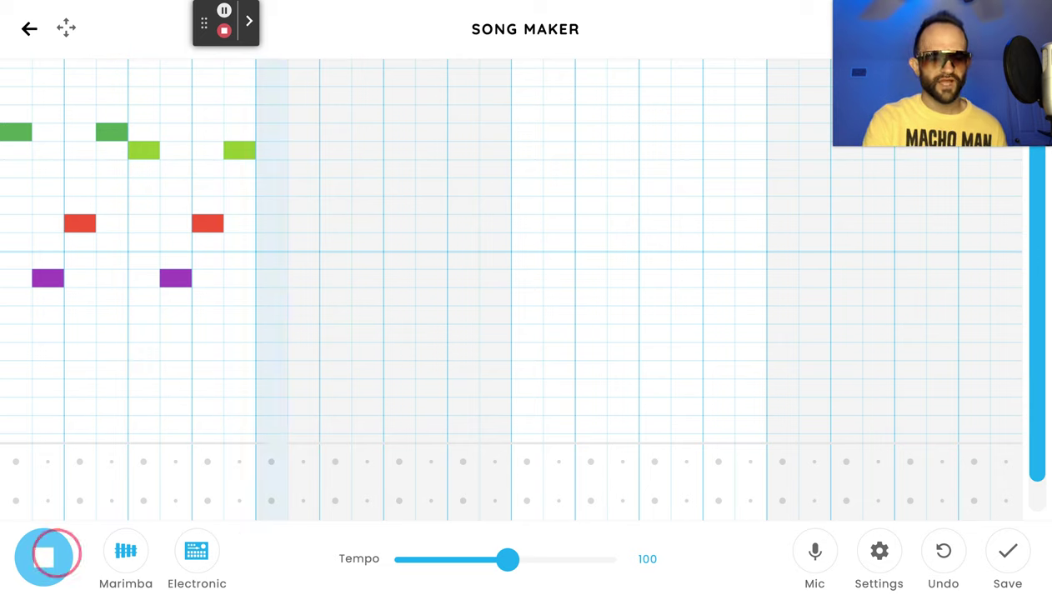
pyautogui.click(266, 155)
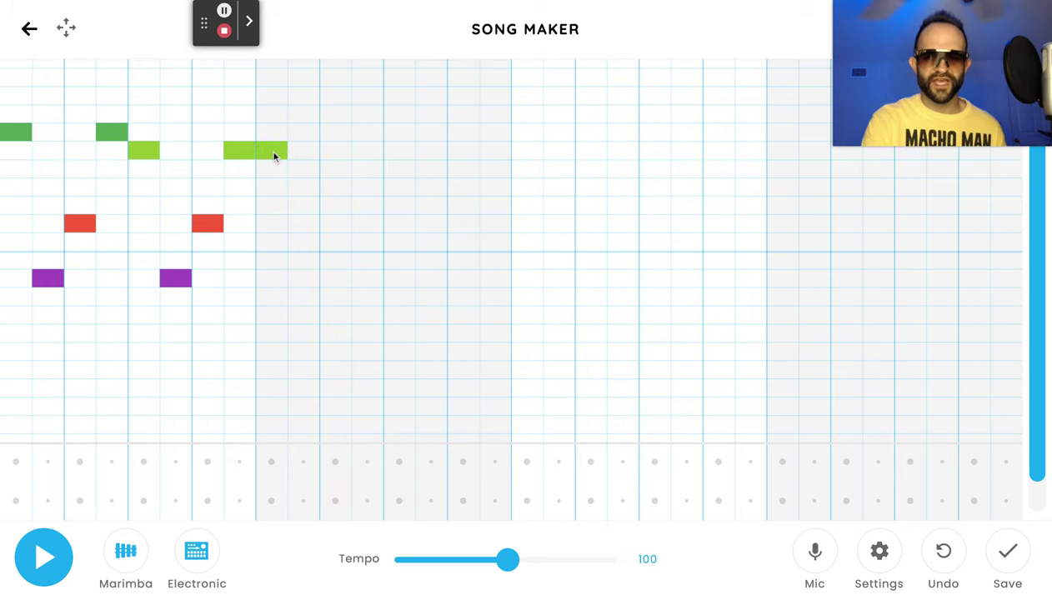
pyautogui.click(304, 277)
pyautogui.click(337, 224)
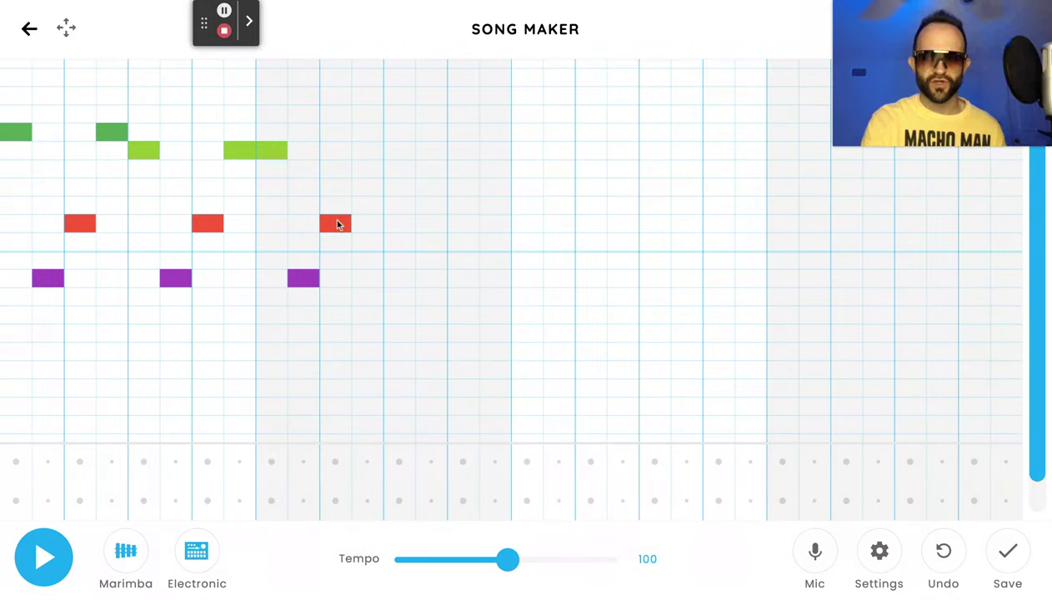
# Step: Add a two-step light-green note, then purple, red and light-green notes, and play the melody
pyautogui.click(364, 151)
pyautogui.click(388, 151)
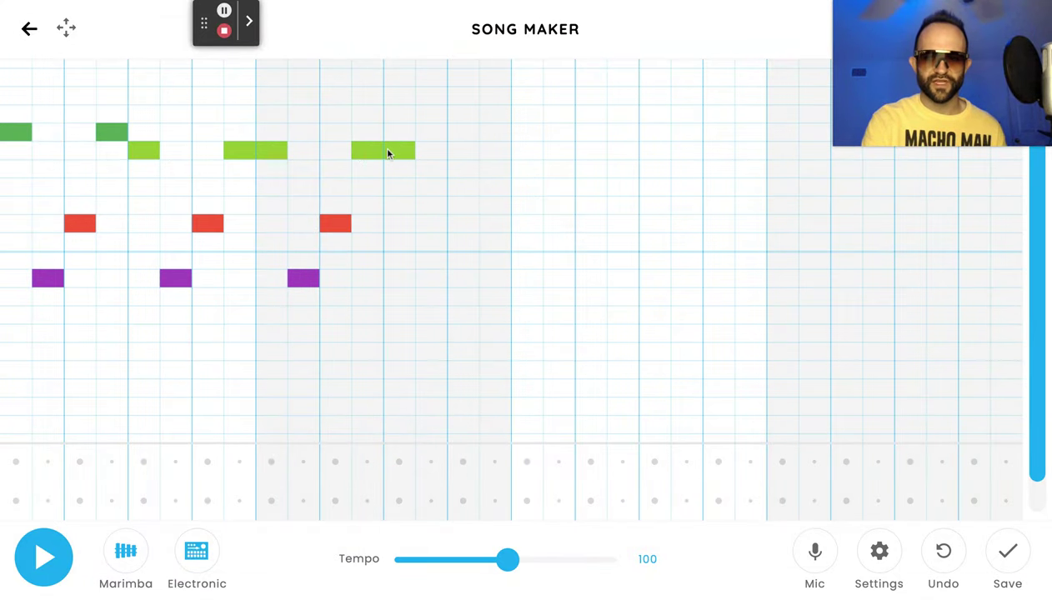
pyautogui.click(428, 278)
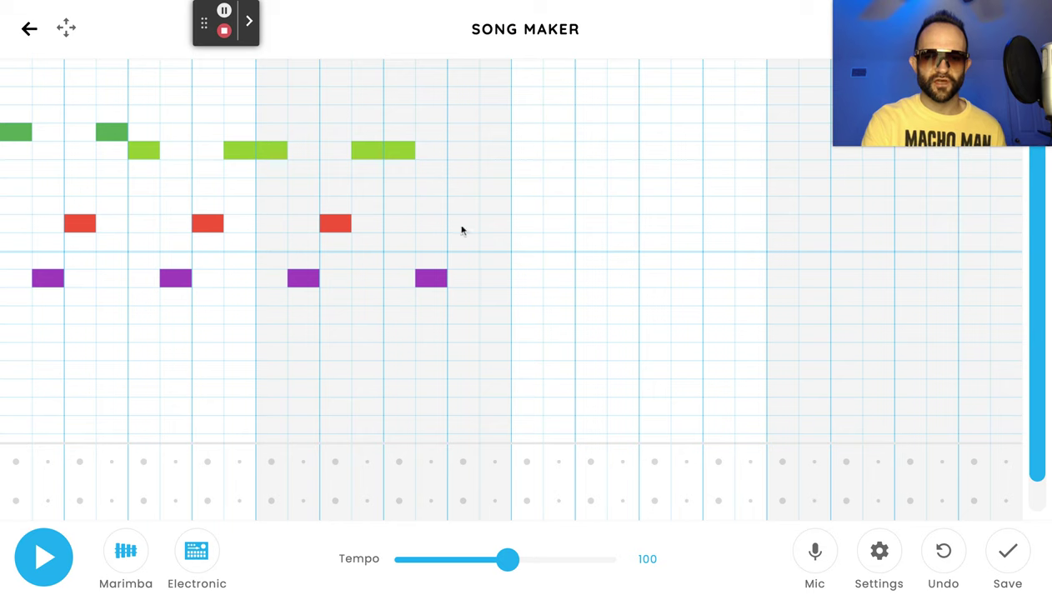
pyautogui.click(464, 225)
pyautogui.click(491, 152)
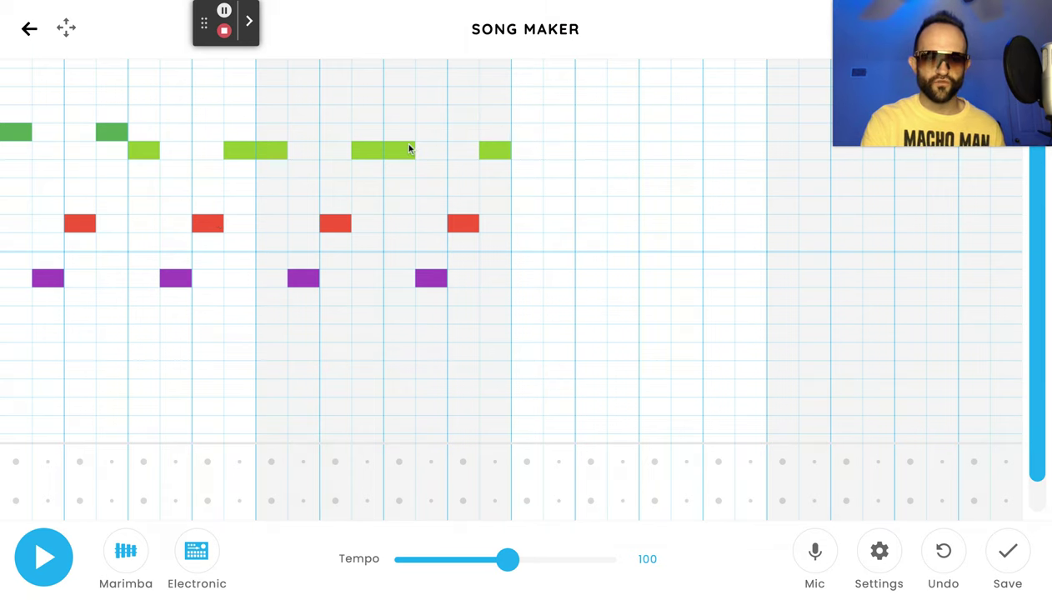
pyautogui.click(46, 564)
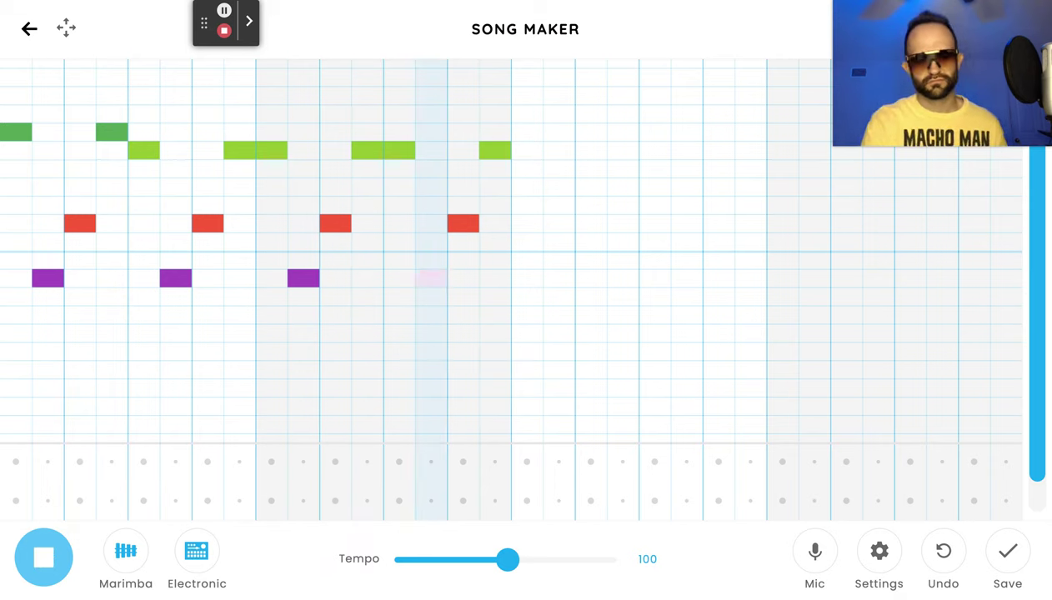
pyautogui.press('space')
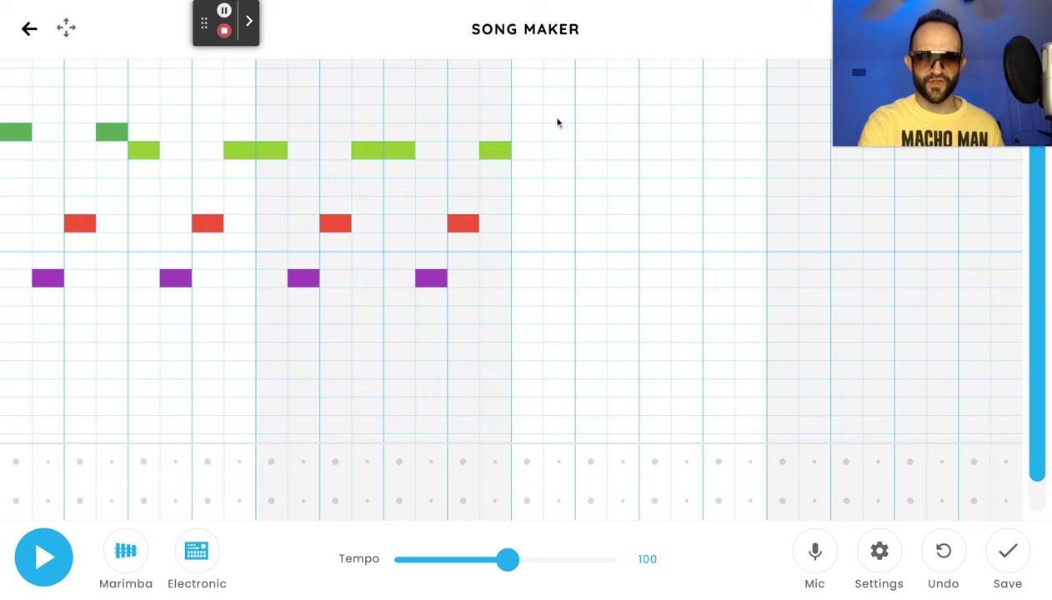
# Step: Start the repeat with dark green, purple, red, purple, red and a two-step light-green note
pyautogui.click(531, 132)
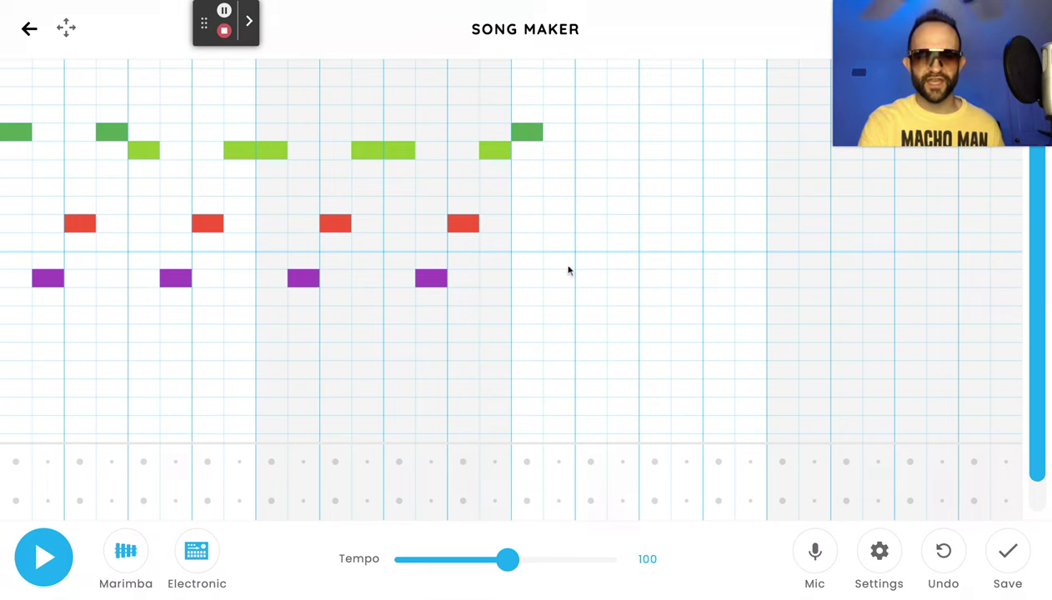
pyautogui.click(563, 280)
pyautogui.click(591, 224)
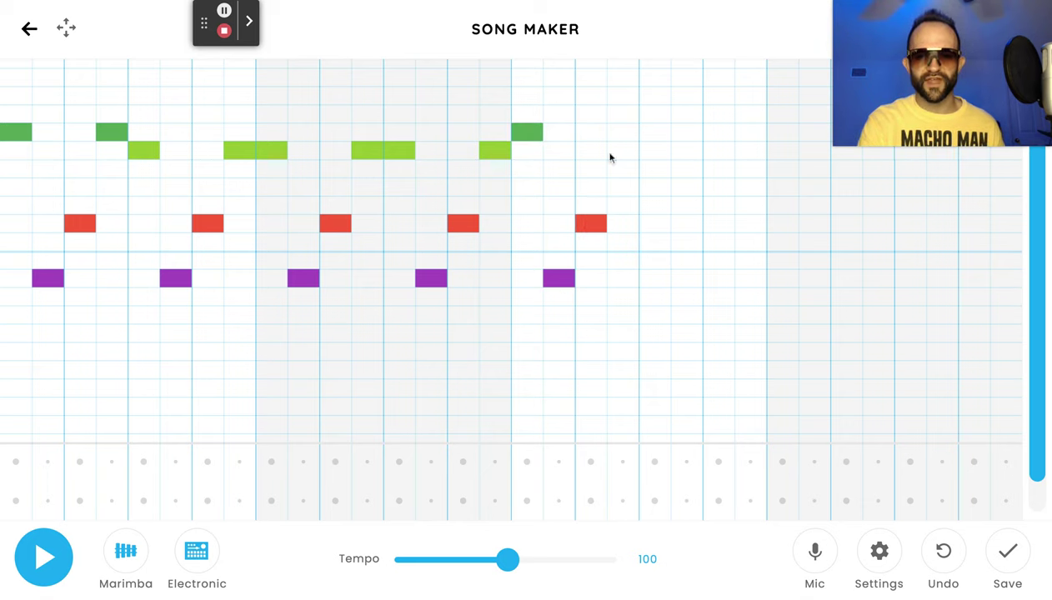
pyautogui.click(684, 280)
pyautogui.click(715, 226)
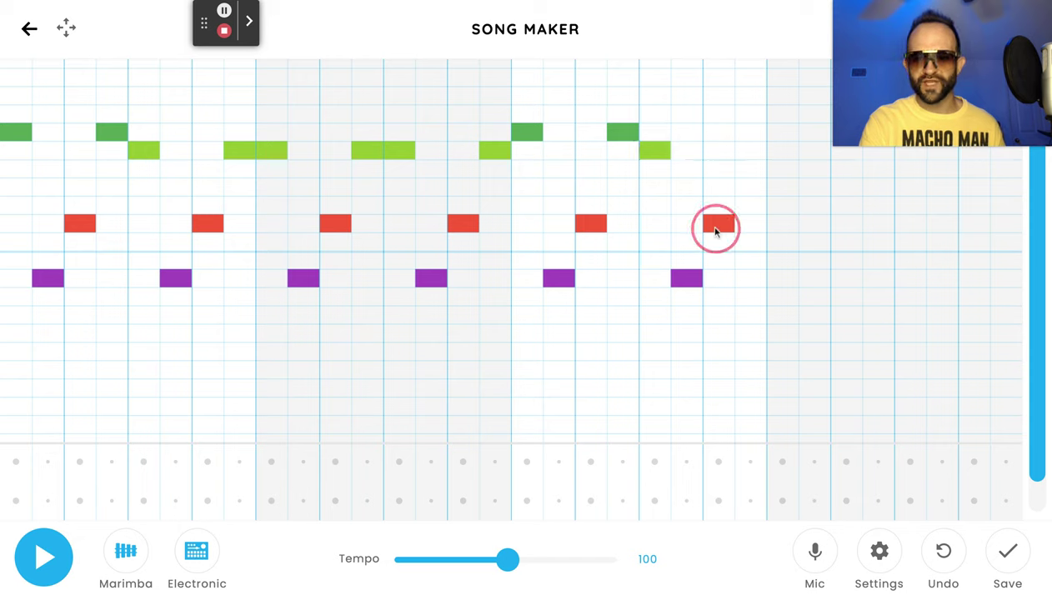
pyautogui.click(752, 148)
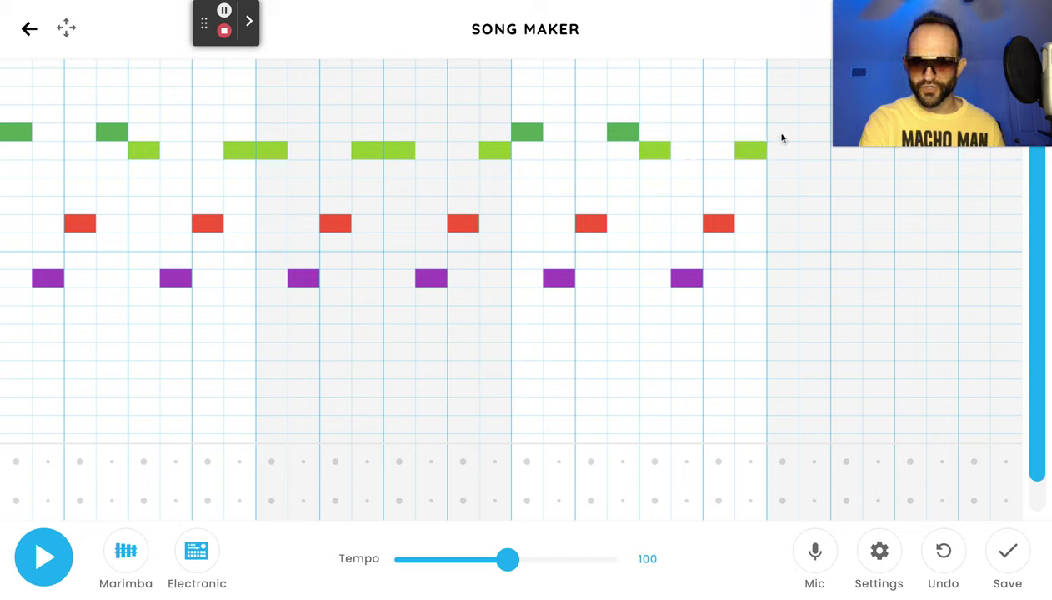
pyautogui.click(785, 150)
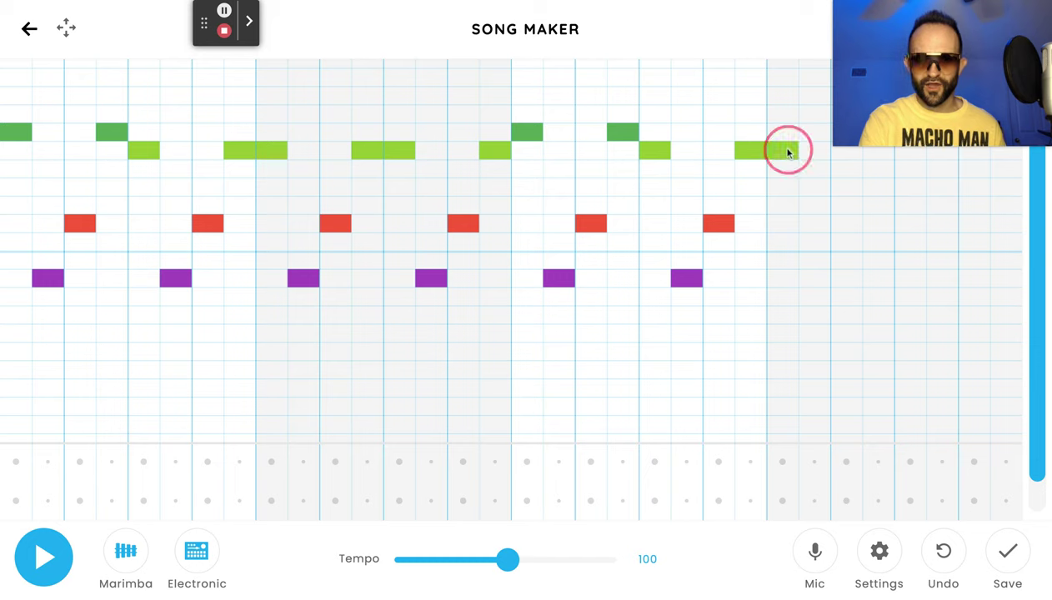
# Step: Finish the pattern with purple, red and light-green notes through the final column
pyautogui.click(813, 278)
pyautogui.click(842, 230)
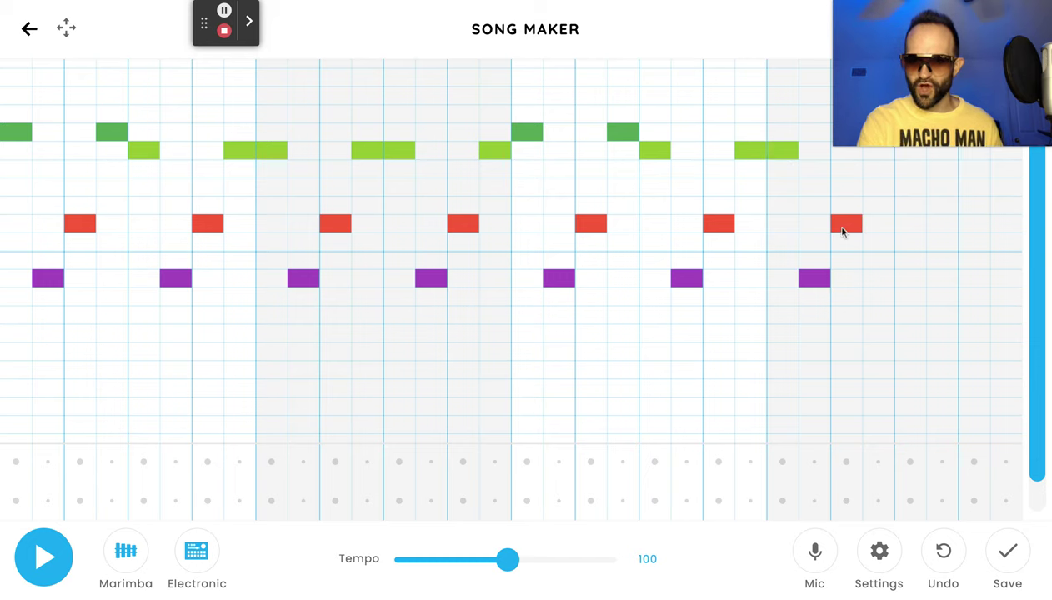
pyautogui.click(874, 153)
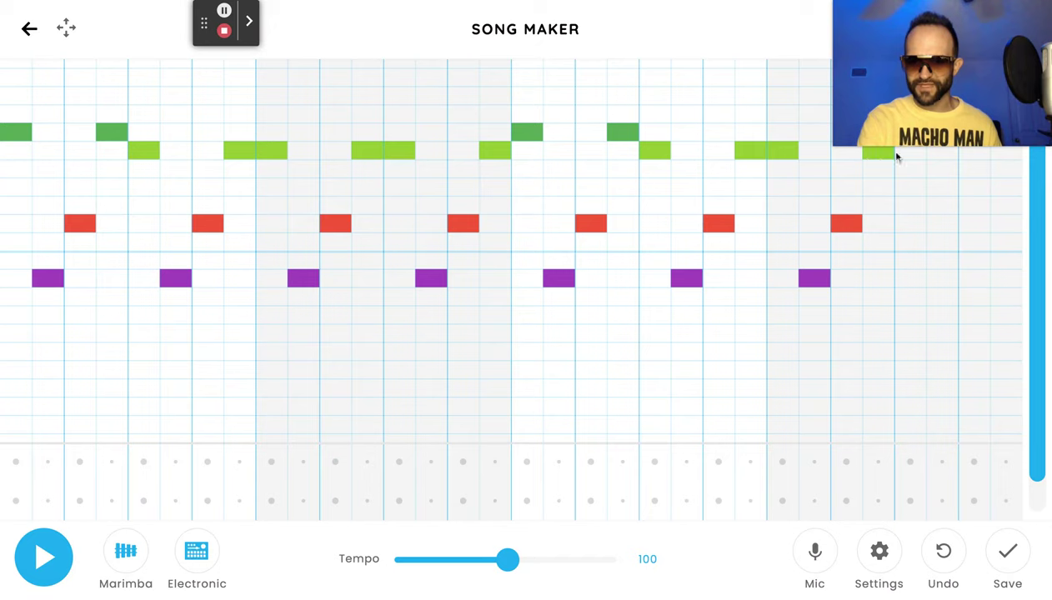
pyautogui.click(909, 153)
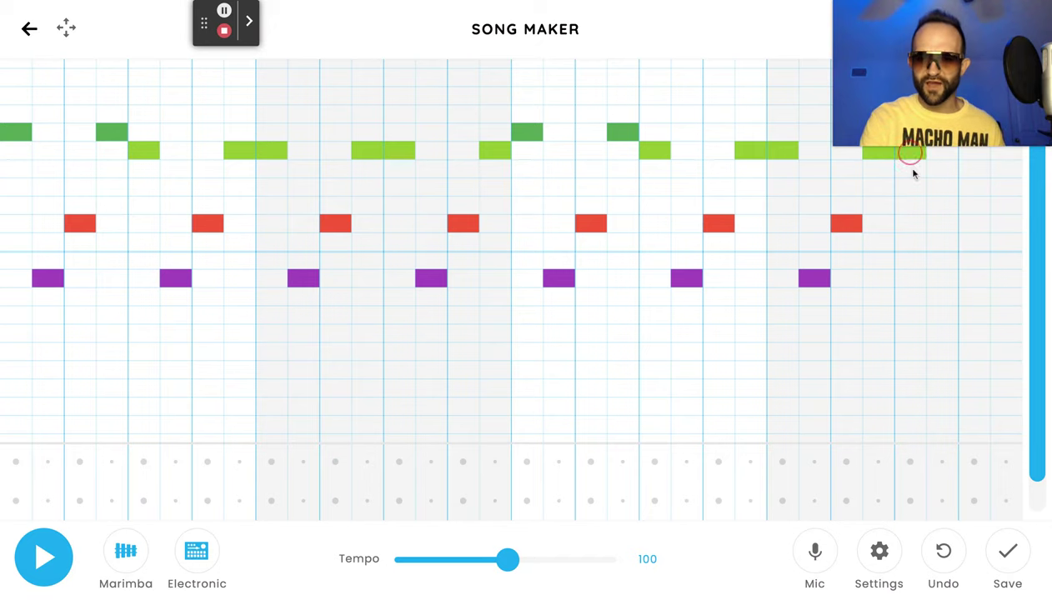
pyautogui.click(946, 284)
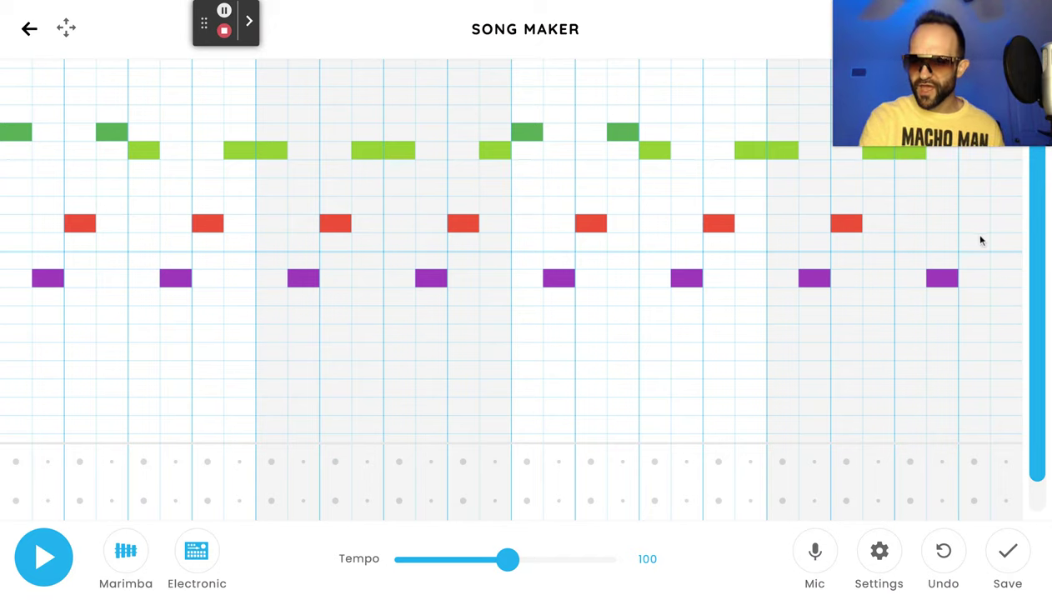
pyautogui.click(978, 226)
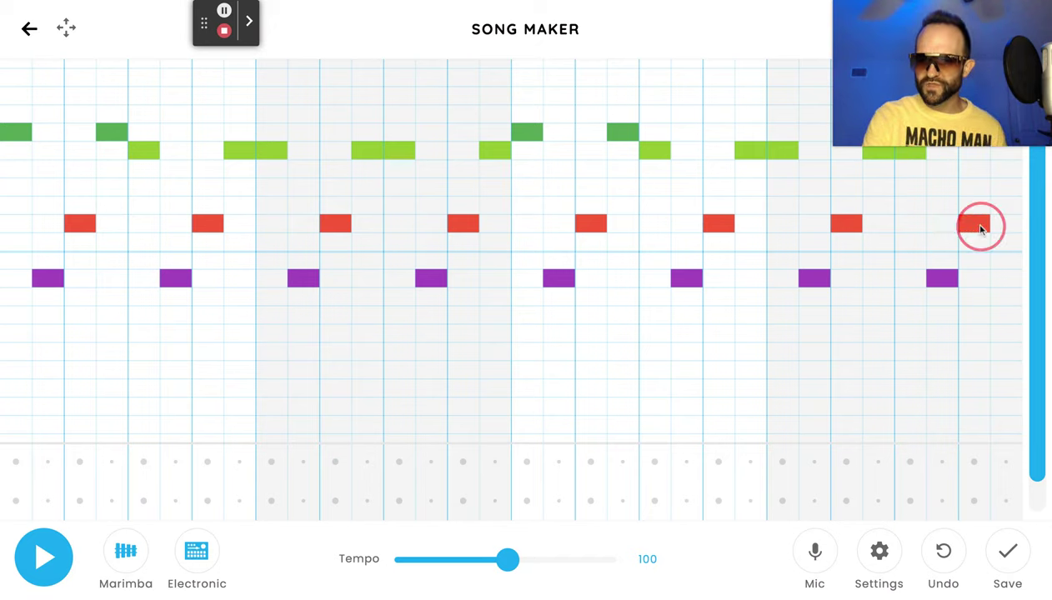
pyautogui.click(1009, 155)
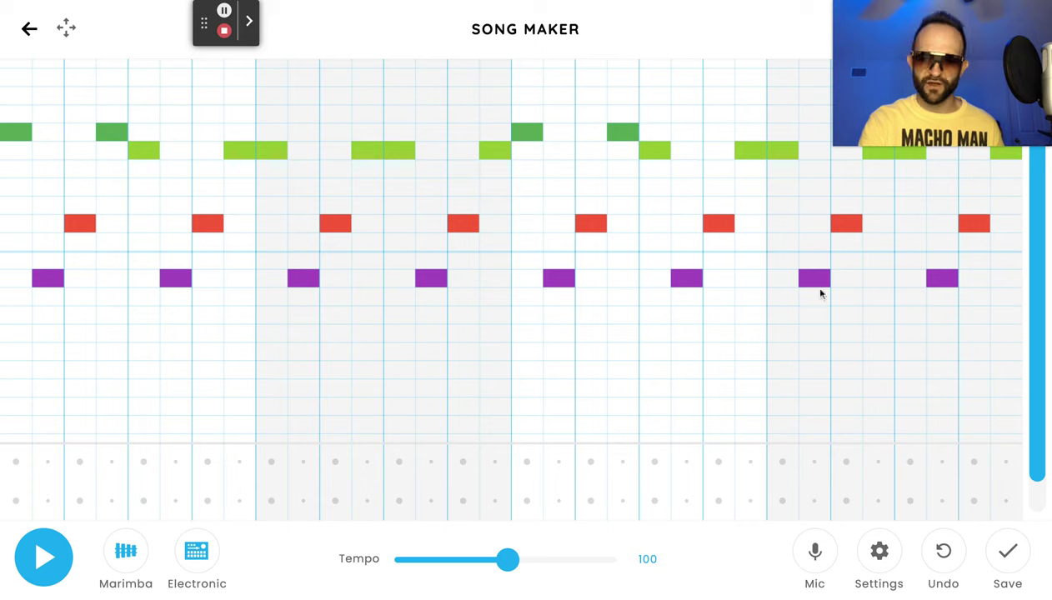
pyautogui.click(40, 556)
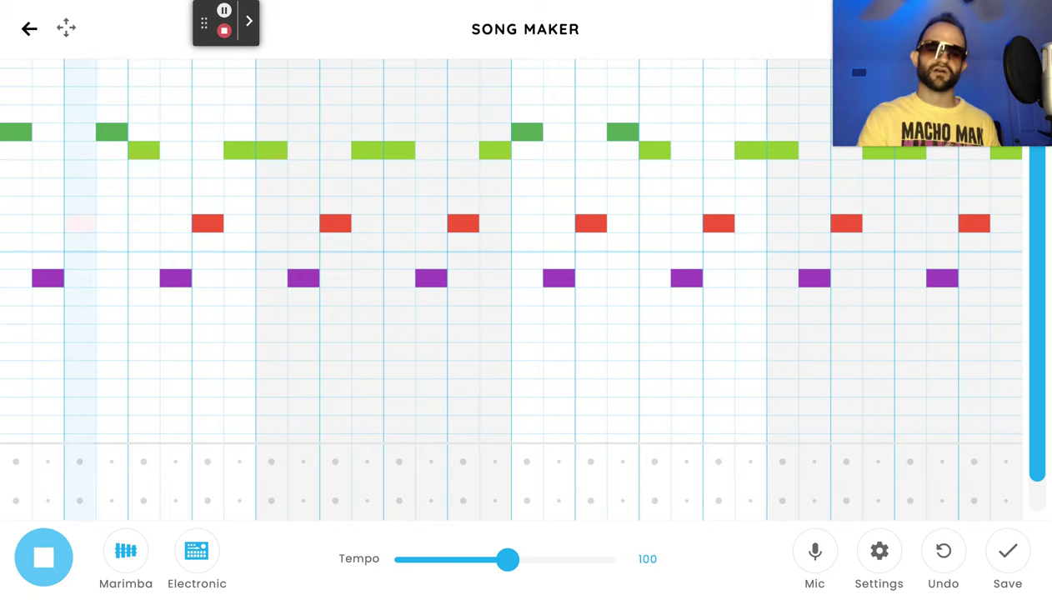
pyautogui.press('space')
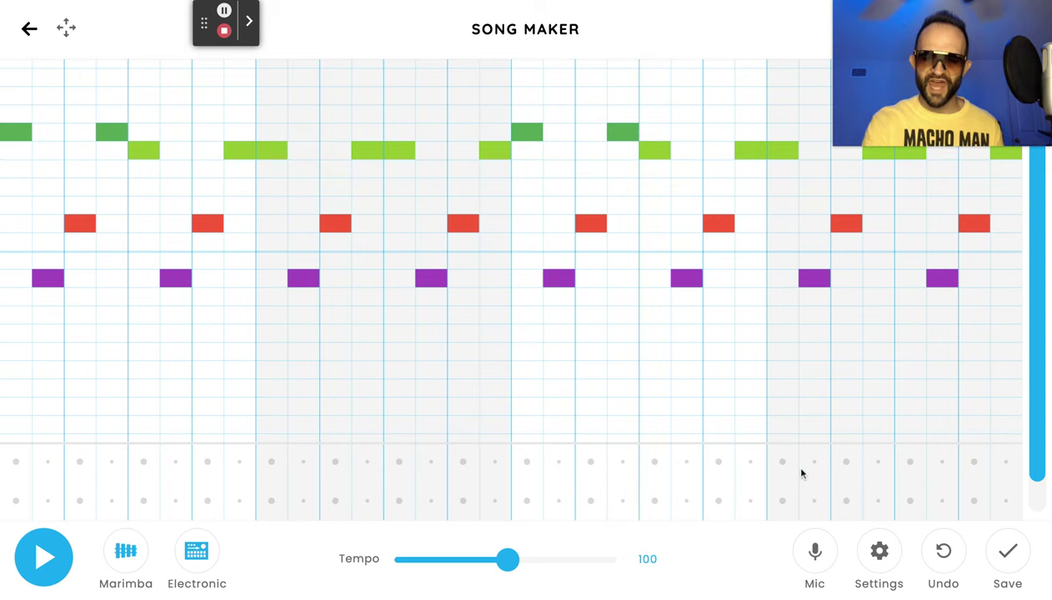
# Step: Split each beat into 4 in settings, then place the first triangle drum hit
pyautogui.click(880, 553)
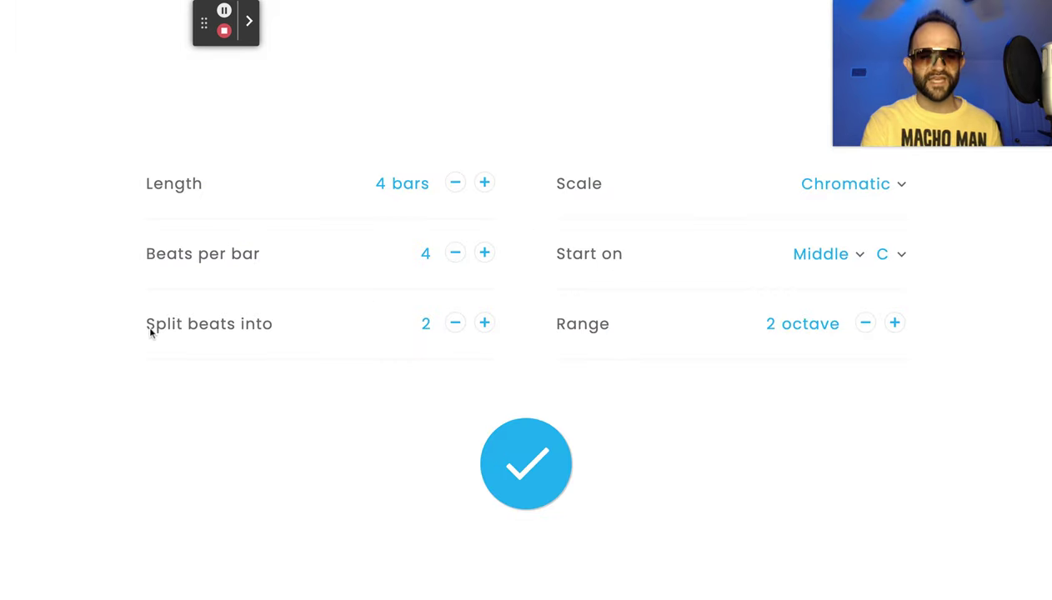
pyautogui.click(486, 332)
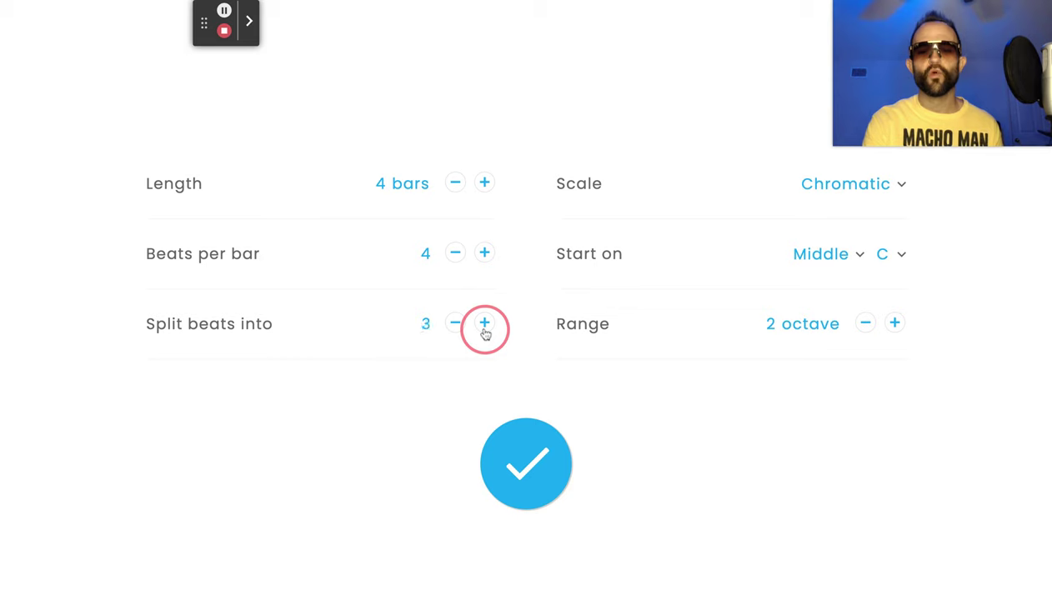
pyautogui.click(485, 332)
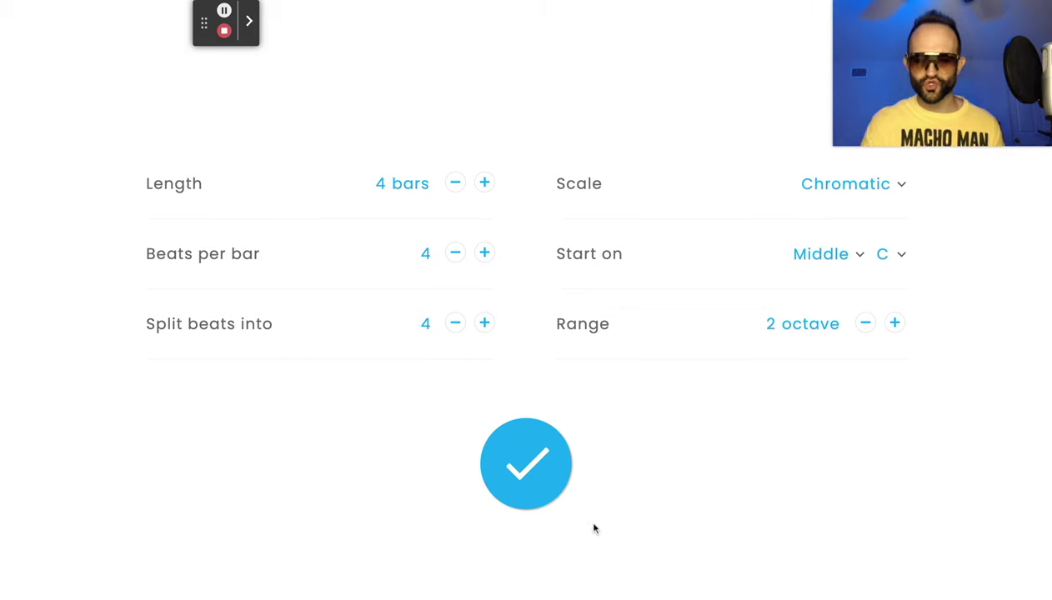
pyautogui.click(546, 478)
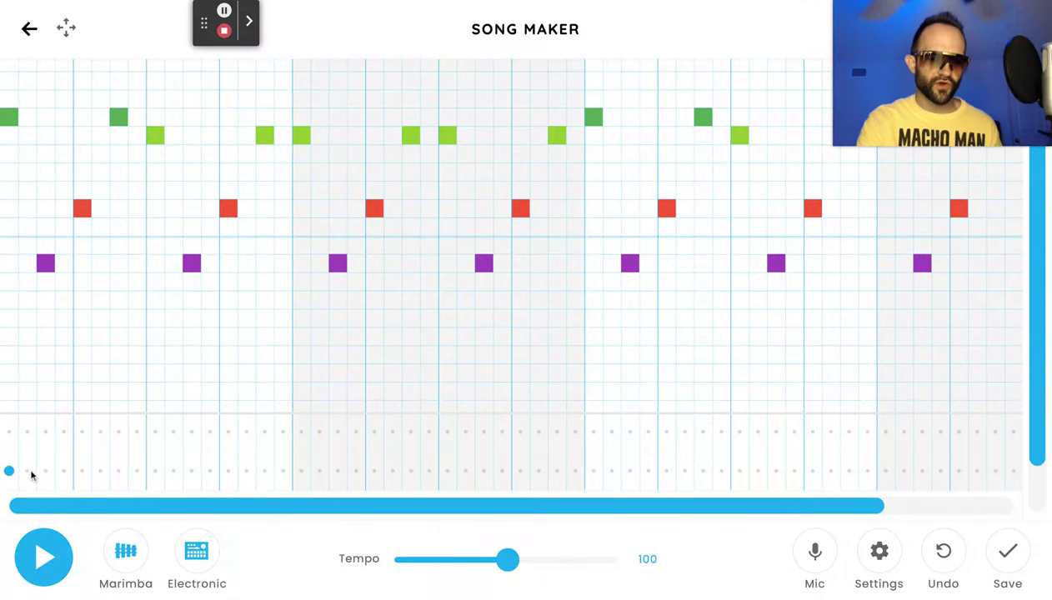
pyautogui.click(63, 437)
# Step: Add alternating round and triangle drum hits through the first bar, briefly playing to check
pyautogui.click(81, 471)
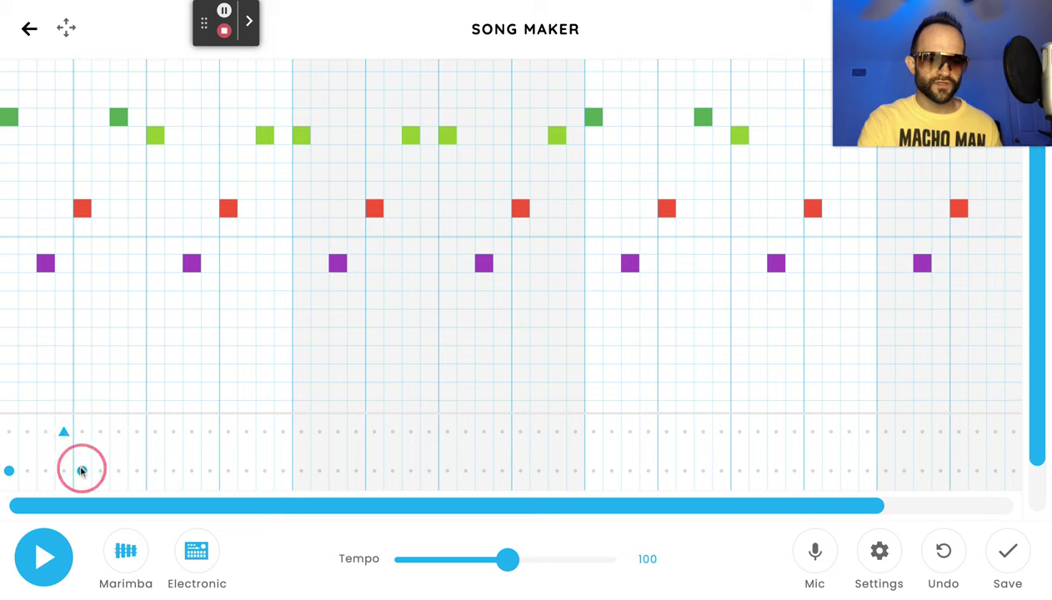
pyautogui.click(118, 432)
pyautogui.click(48, 560)
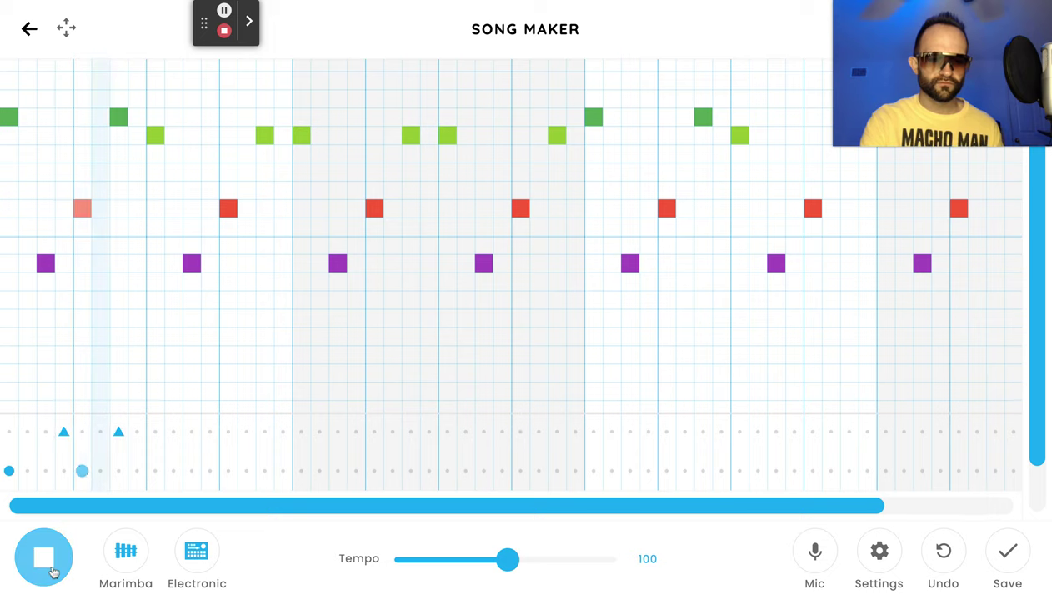
pyautogui.click(50, 570)
pyautogui.click(154, 472)
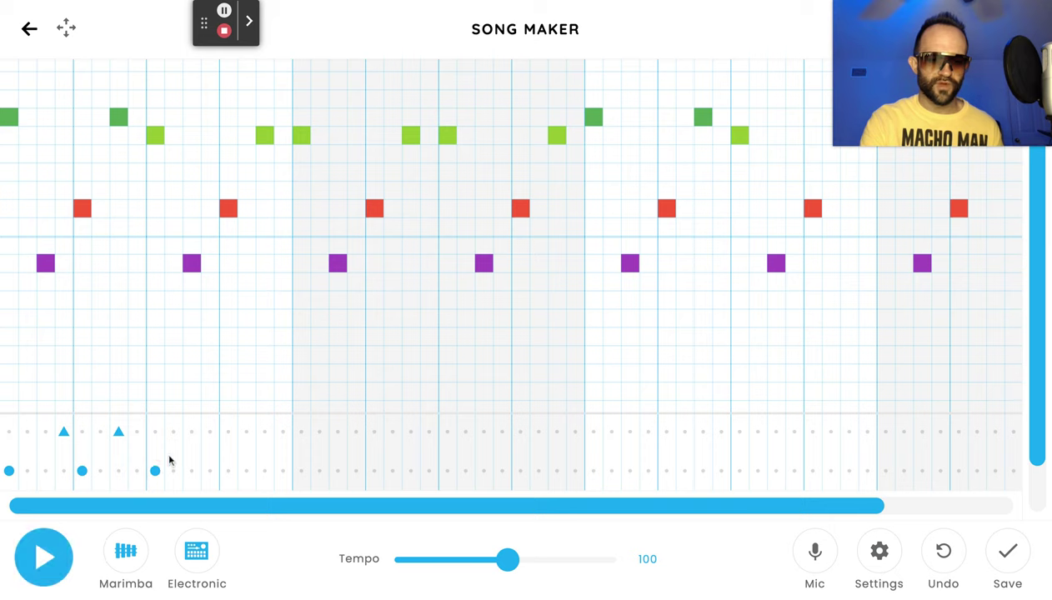
pyautogui.click(209, 434)
pyautogui.click(228, 469)
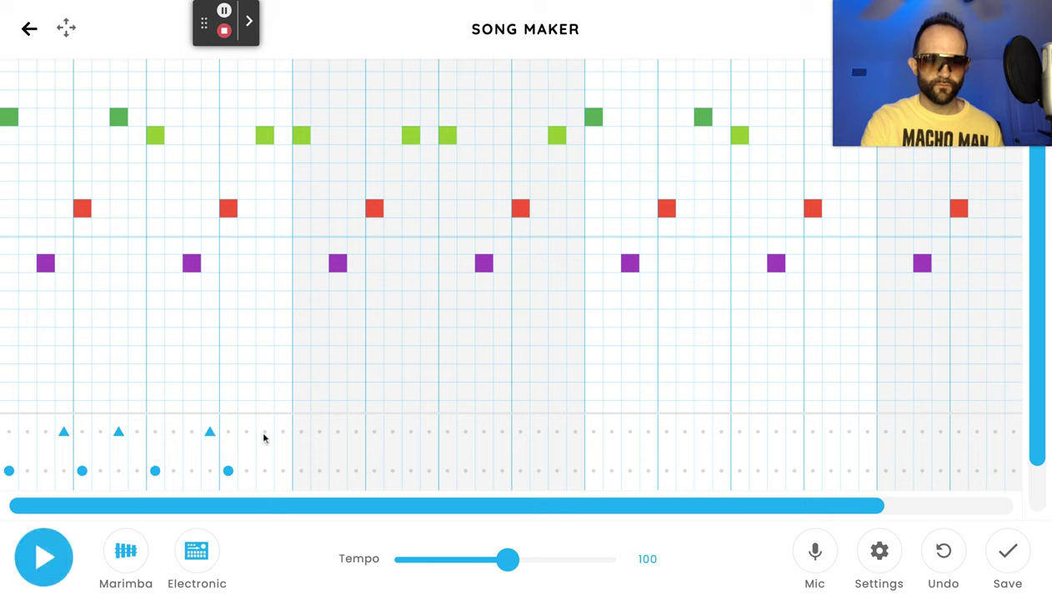
pyautogui.click(263, 433)
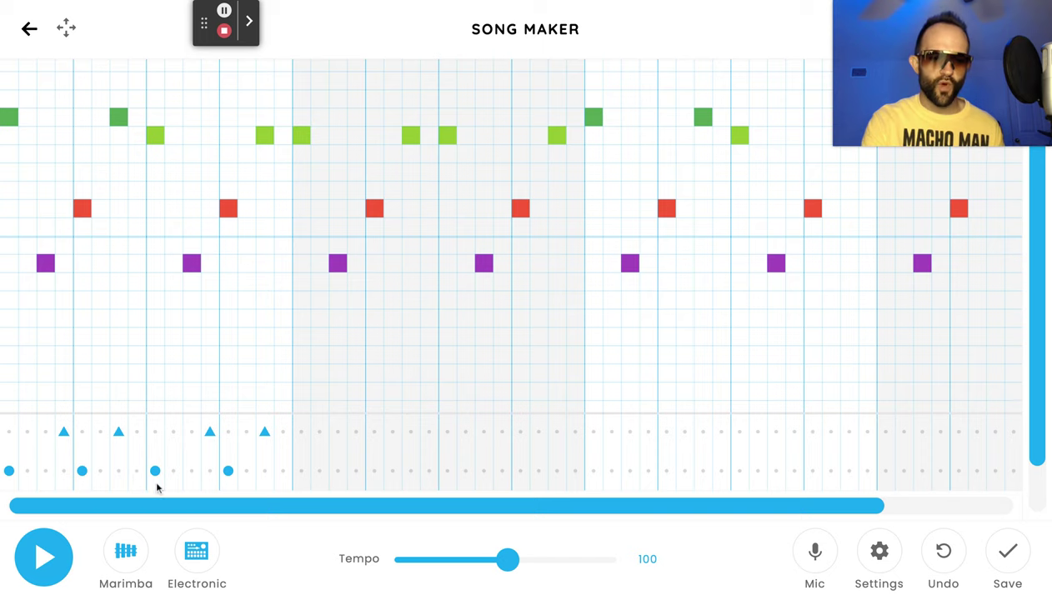
# Step: Continue the triangle and round drum hits across the second bar
pyautogui.click(301, 471)
pyautogui.click(356, 431)
pyautogui.click(374, 471)
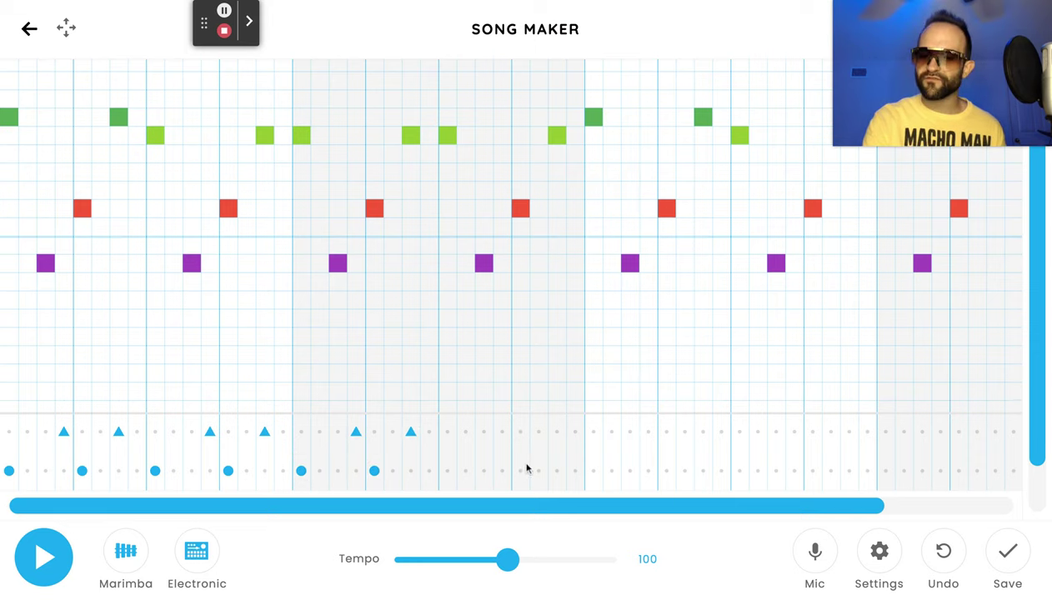
pyautogui.click(447, 471)
pyautogui.click(465, 431)
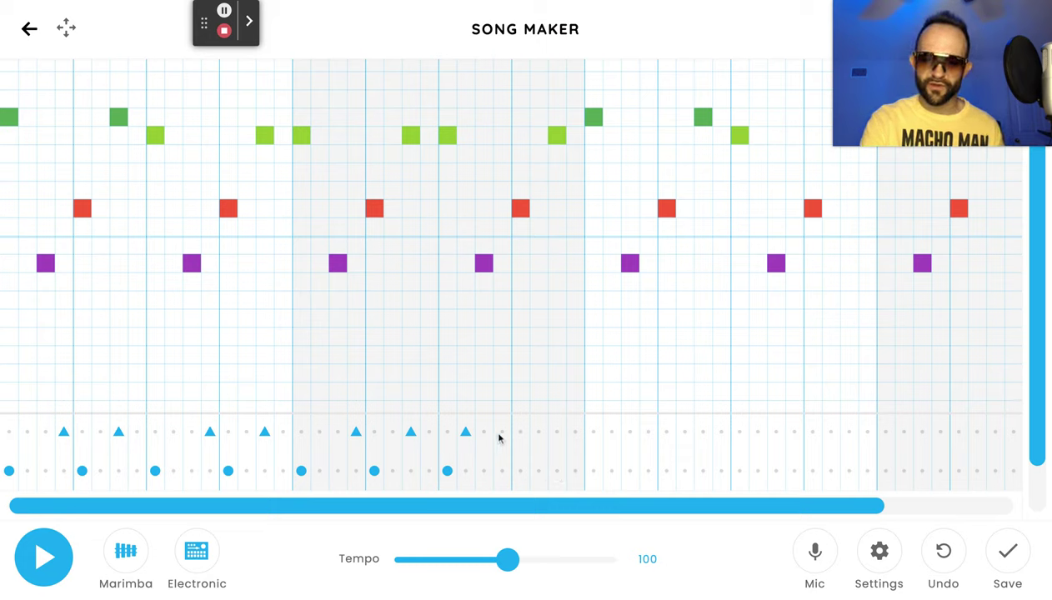
pyautogui.click(501, 432)
pyautogui.click(519, 472)
pyautogui.click(556, 431)
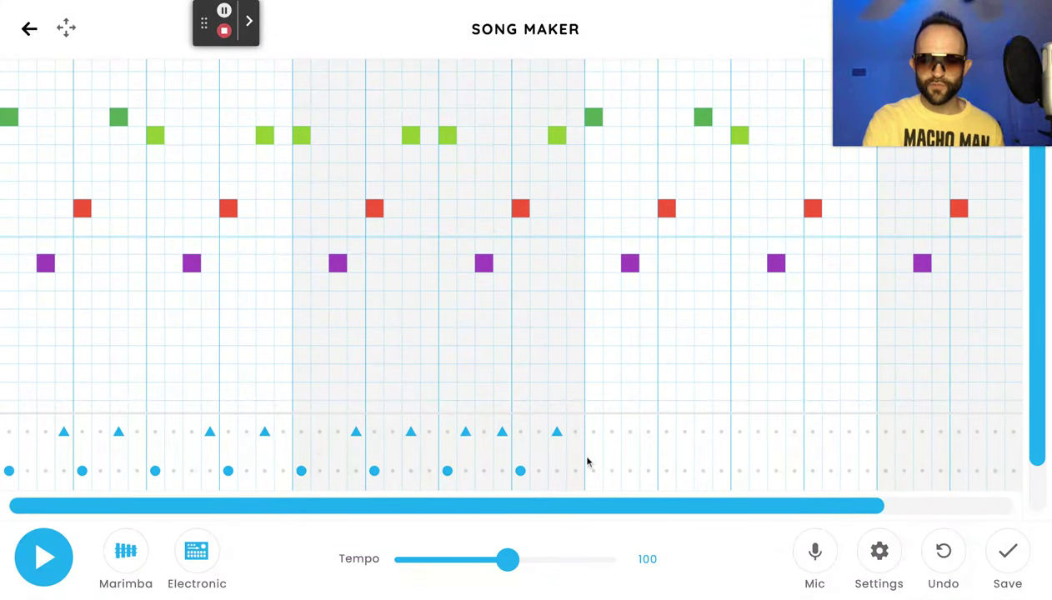
# Step: Play the loop with the new drums, stop it, and scroll back to the start
pyautogui.click(39, 552)
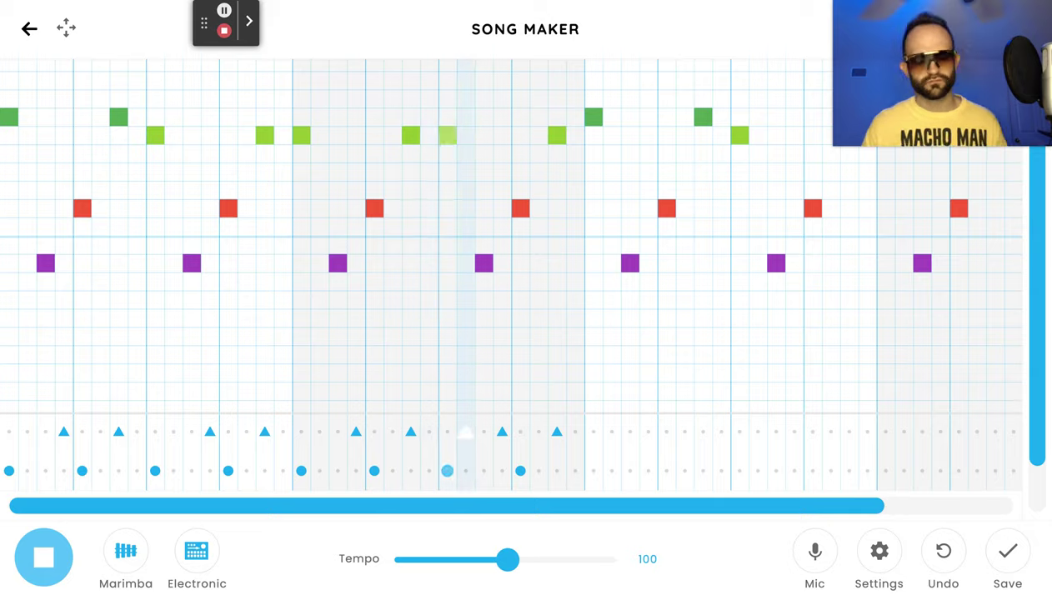
pyautogui.press('space')
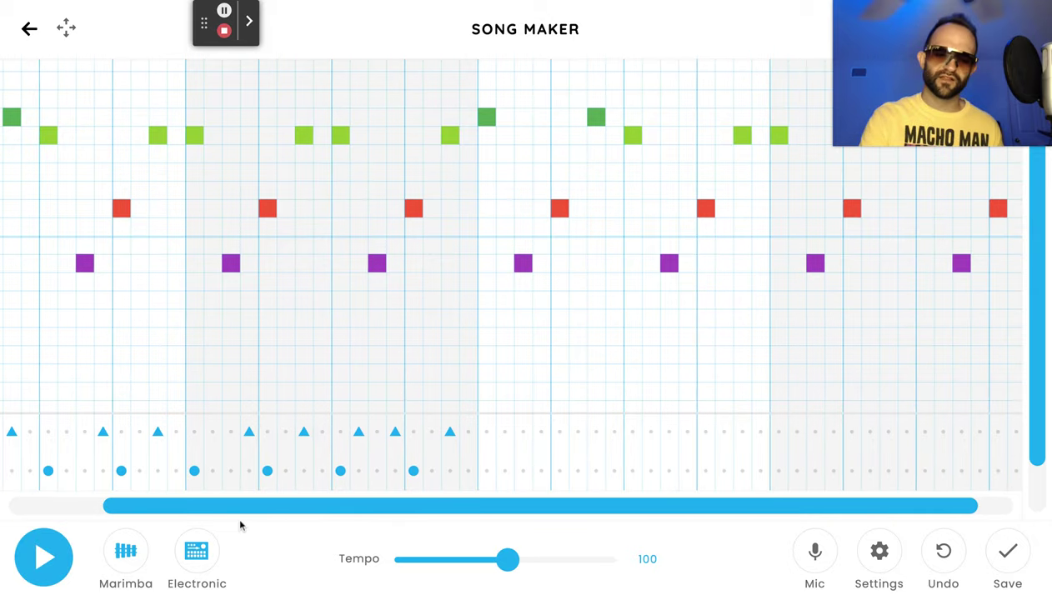
pyautogui.click(248, 511)
pyautogui.moveTo(248, 511); pyautogui.dragTo(110, 501)
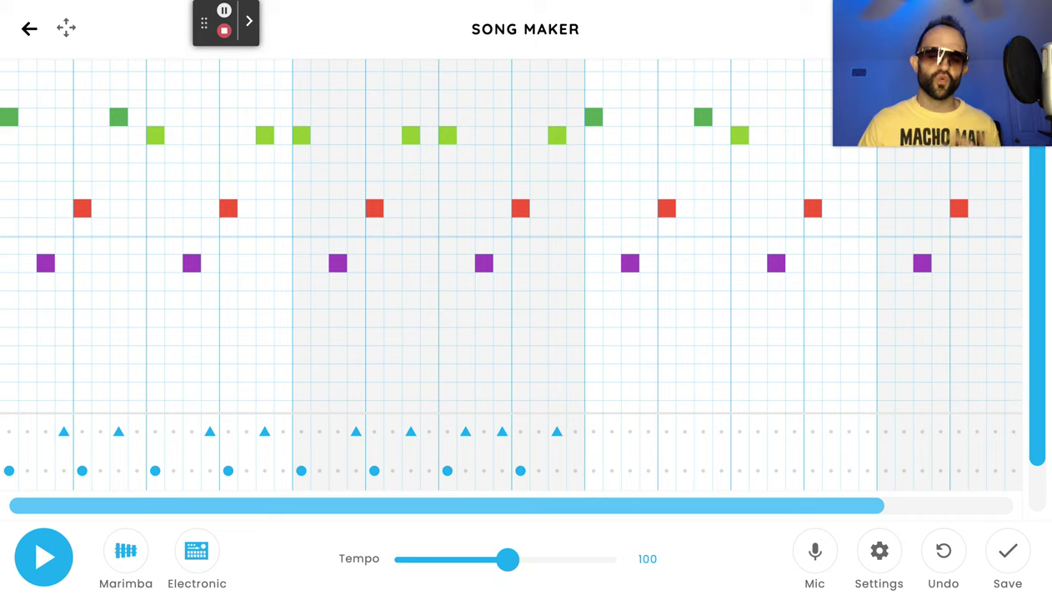
# Step: Add alternating round and triangle drum hits across the next bars of the grid
pyautogui.moveTo(594, 506); pyautogui.dragTo(747, 494)
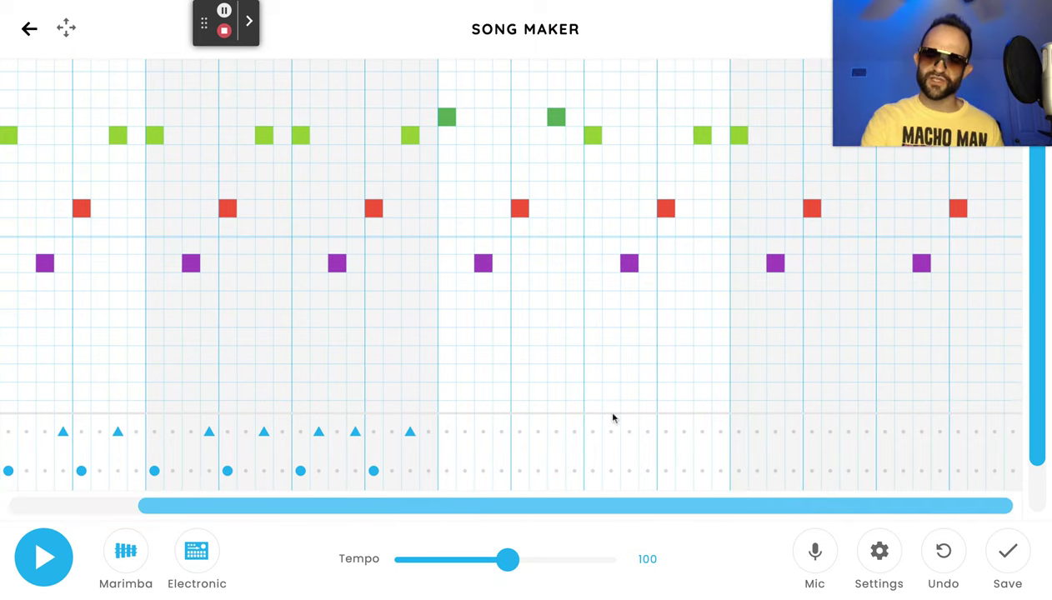
pyautogui.click(447, 475)
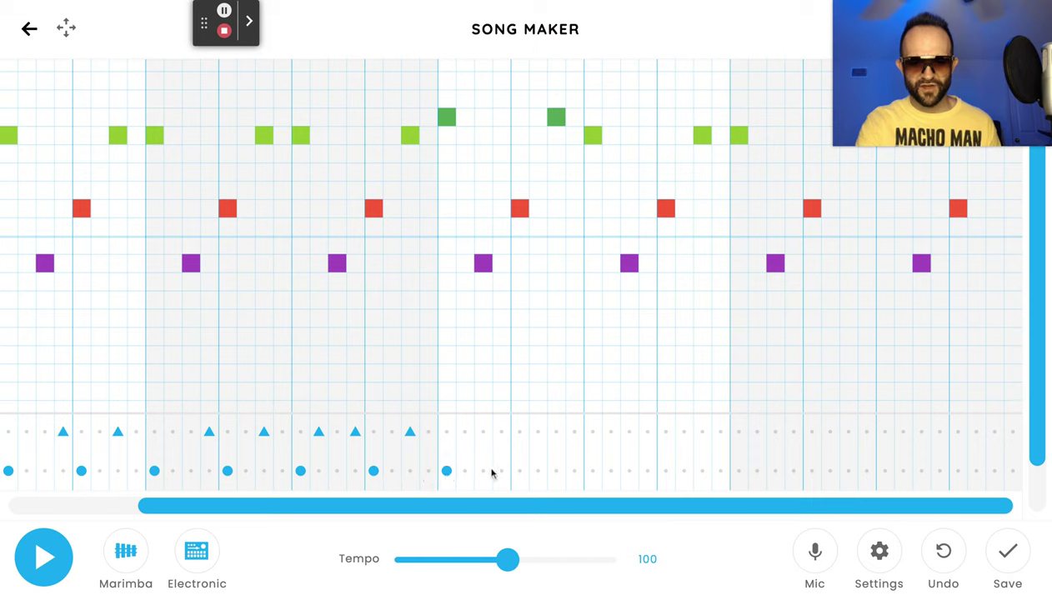
pyautogui.click(501, 432)
pyautogui.click(520, 472)
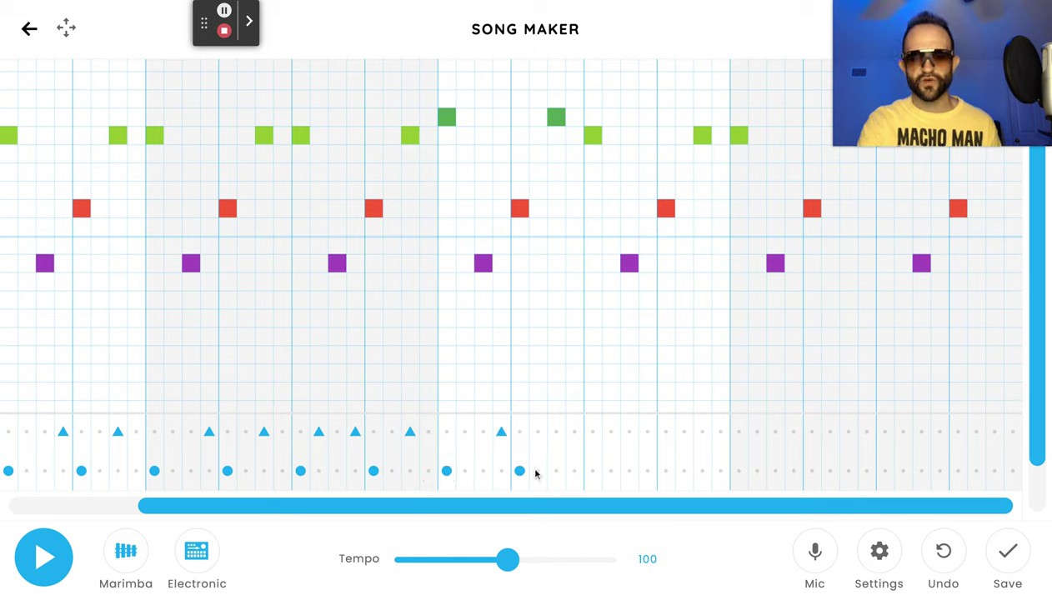
pyautogui.click(555, 431)
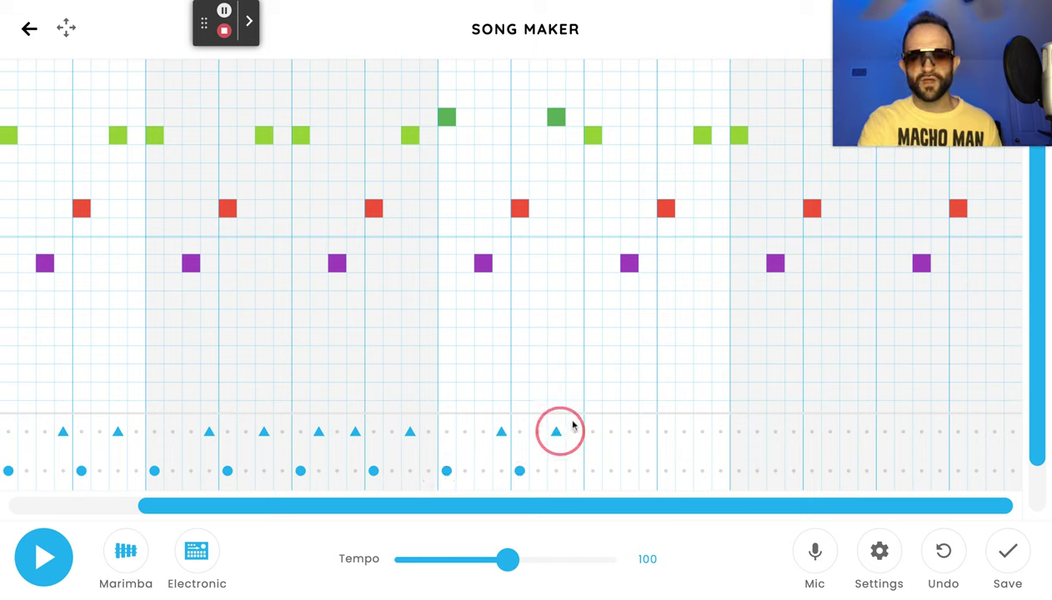
pyautogui.click(592, 472)
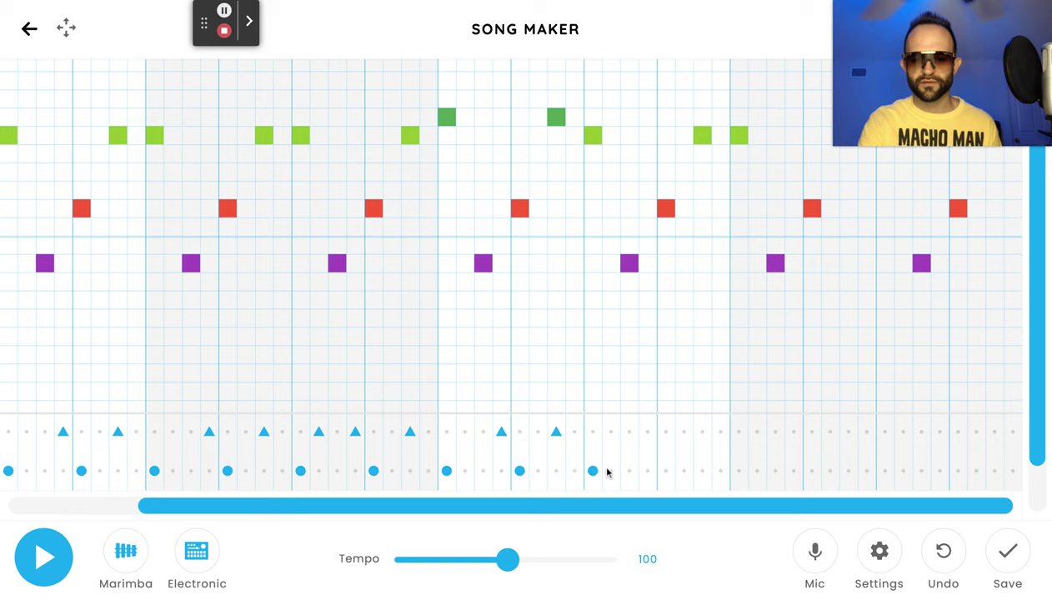
pyautogui.click(647, 434)
pyautogui.click(662, 472)
pyautogui.click(702, 432)
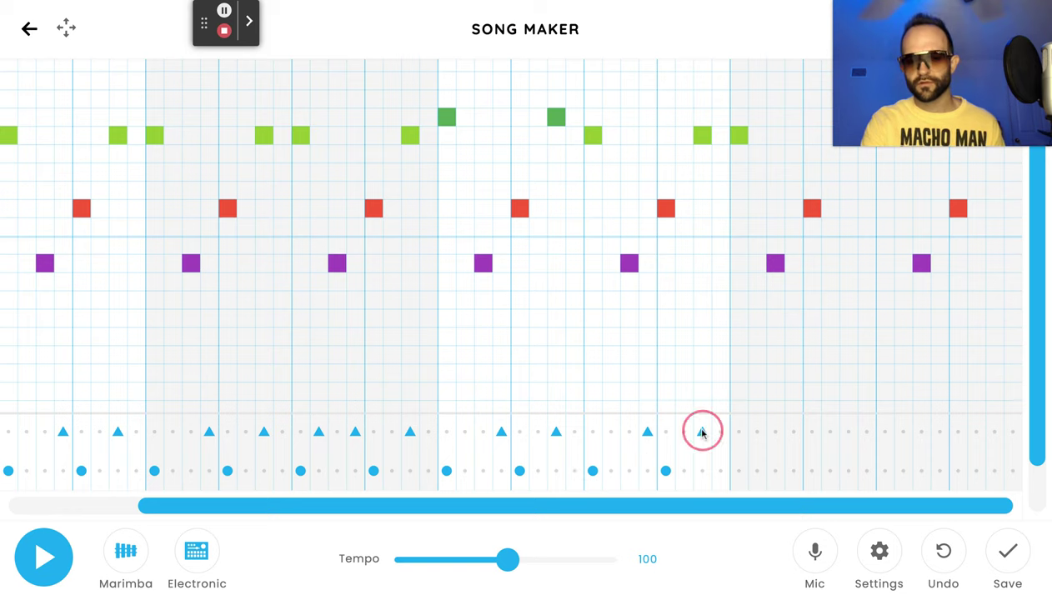
# Step: Finish the triangle and round hits to the final column, then play the whole loop
pyautogui.click(737, 472)
pyautogui.click(796, 434)
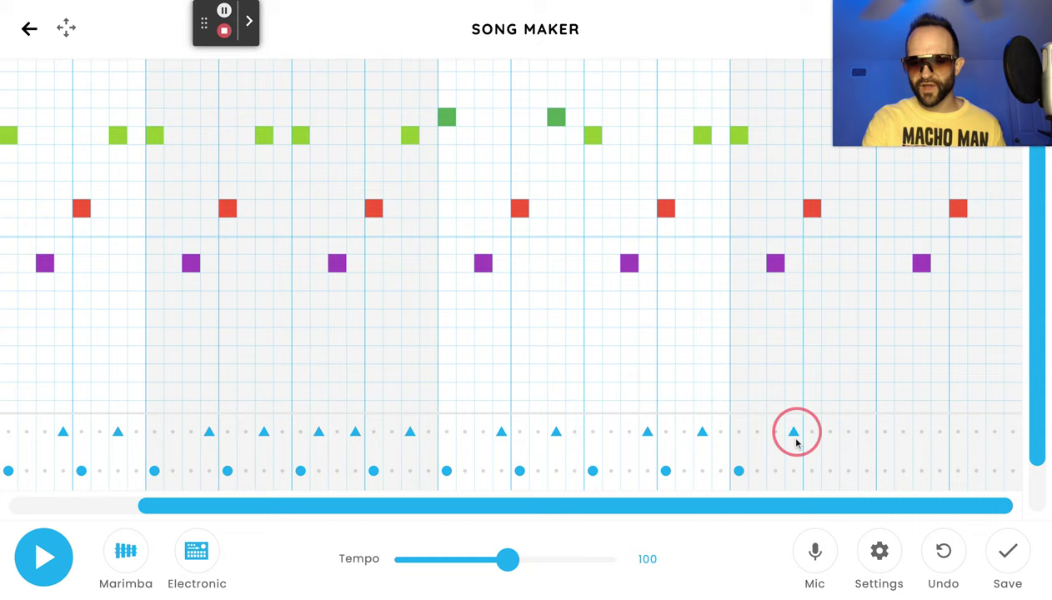
pyautogui.click(812, 473)
pyautogui.click(849, 434)
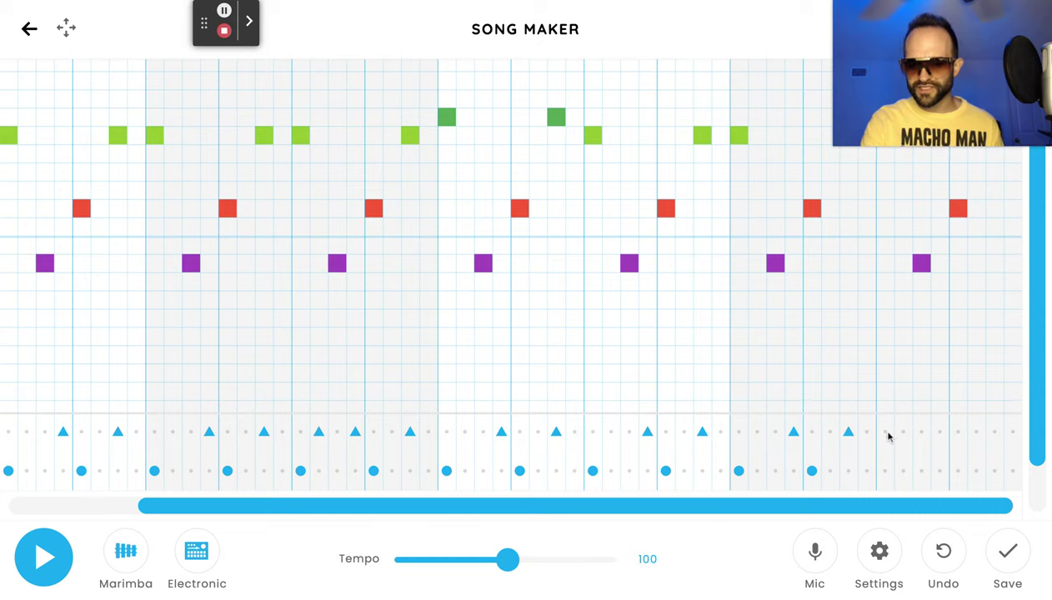
pyautogui.click(885, 473)
pyautogui.click(902, 433)
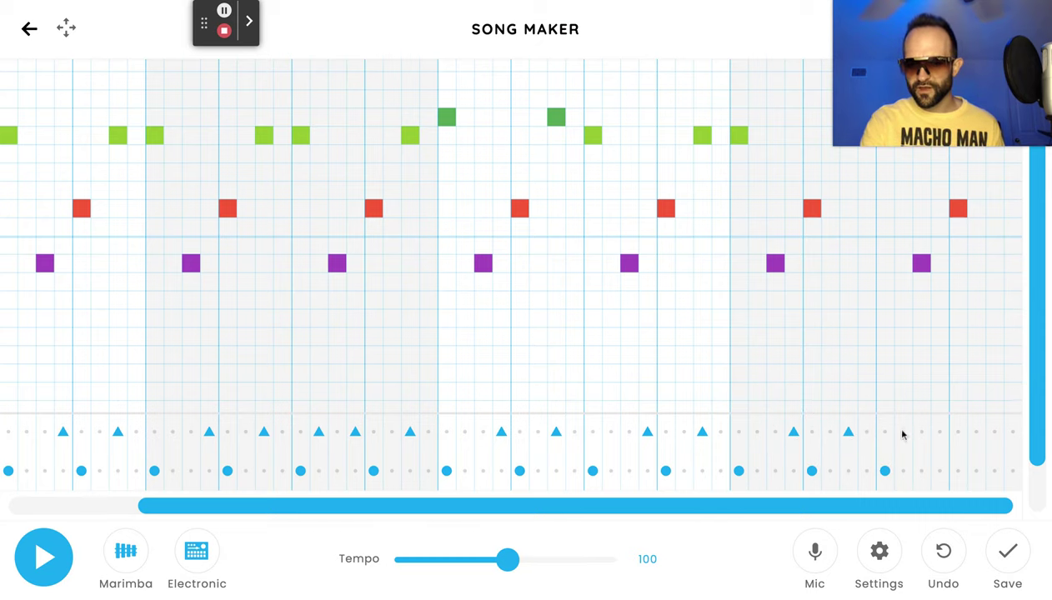
pyautogui.click(950, 431)
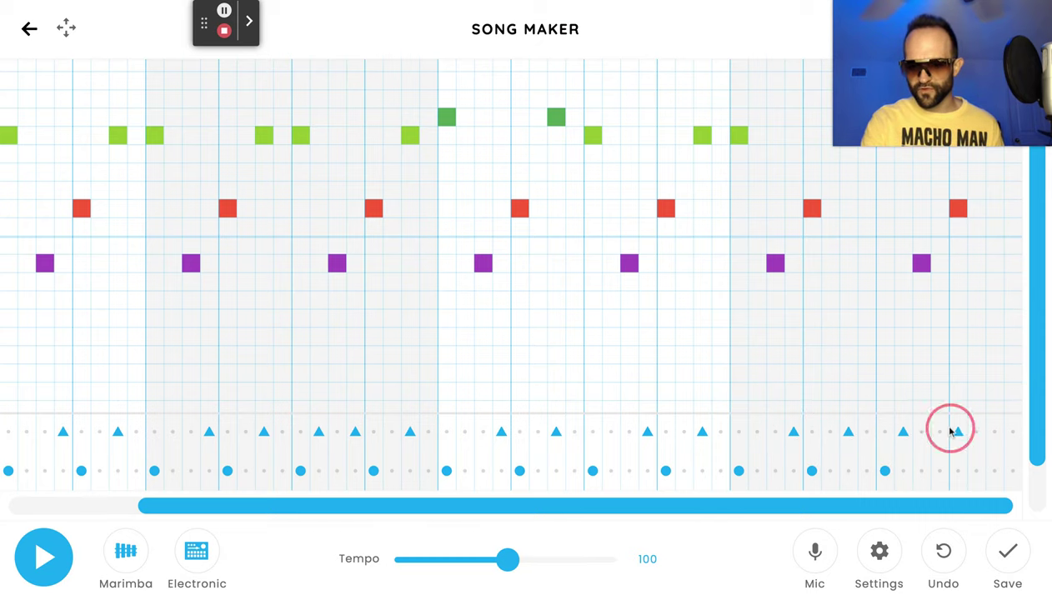
pyautogui.click(958, 471)
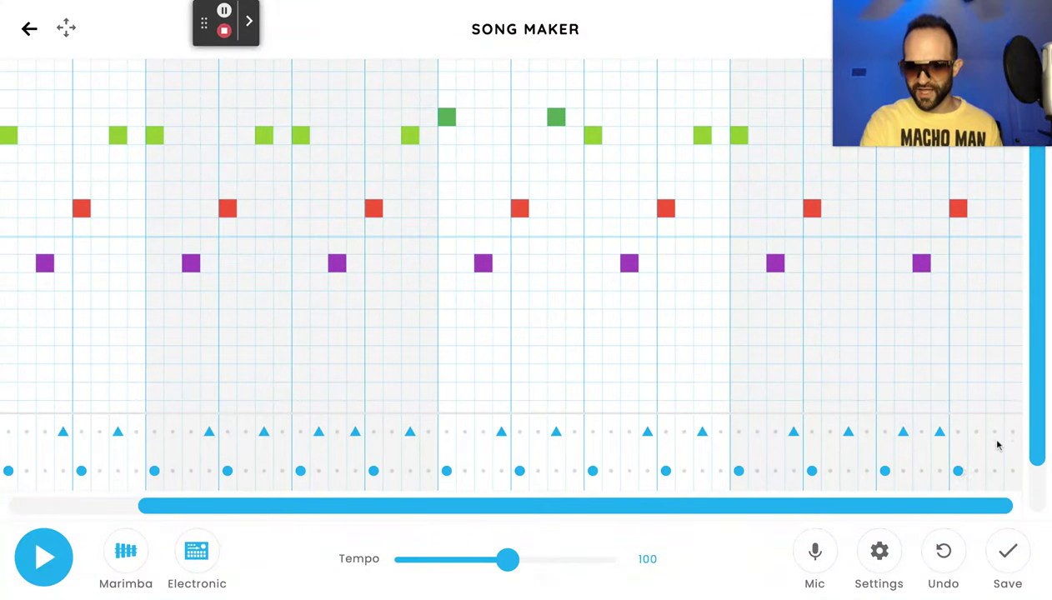
pyautogui.click(995, 433)
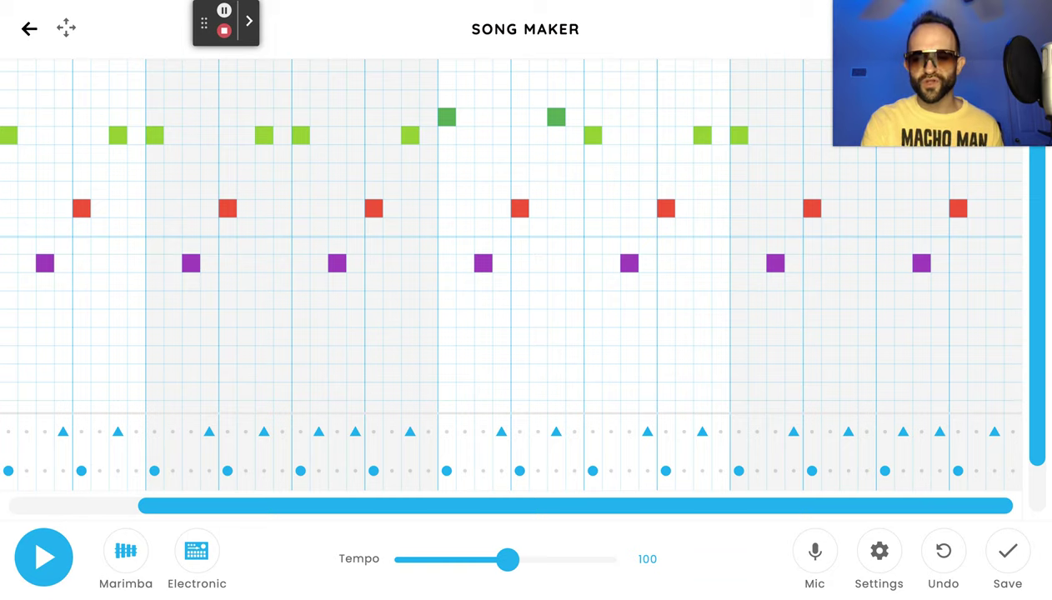
pyautogui.click(42, 556)
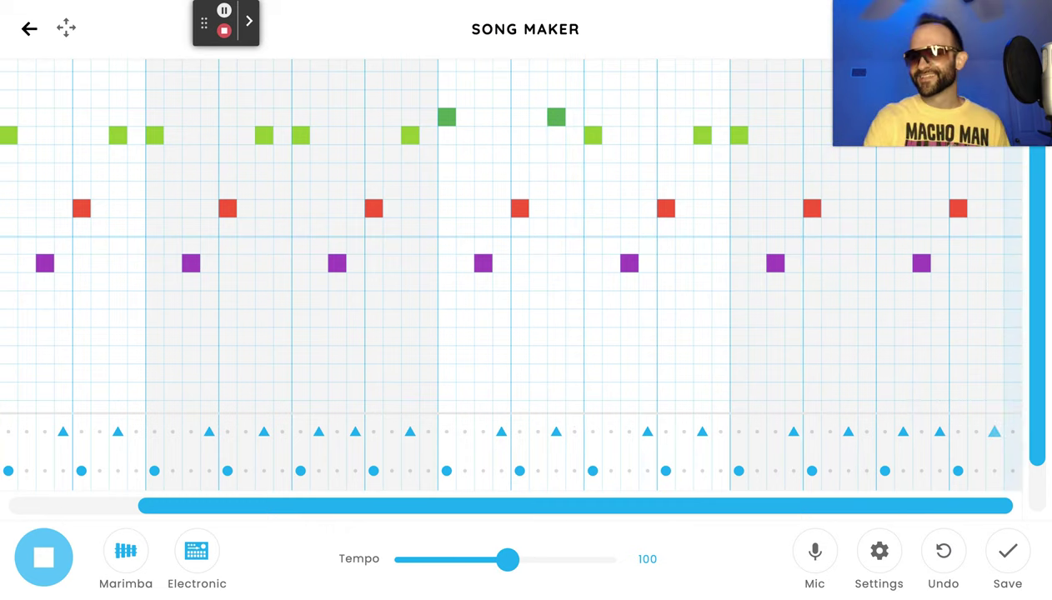
pyautogui.press('space')
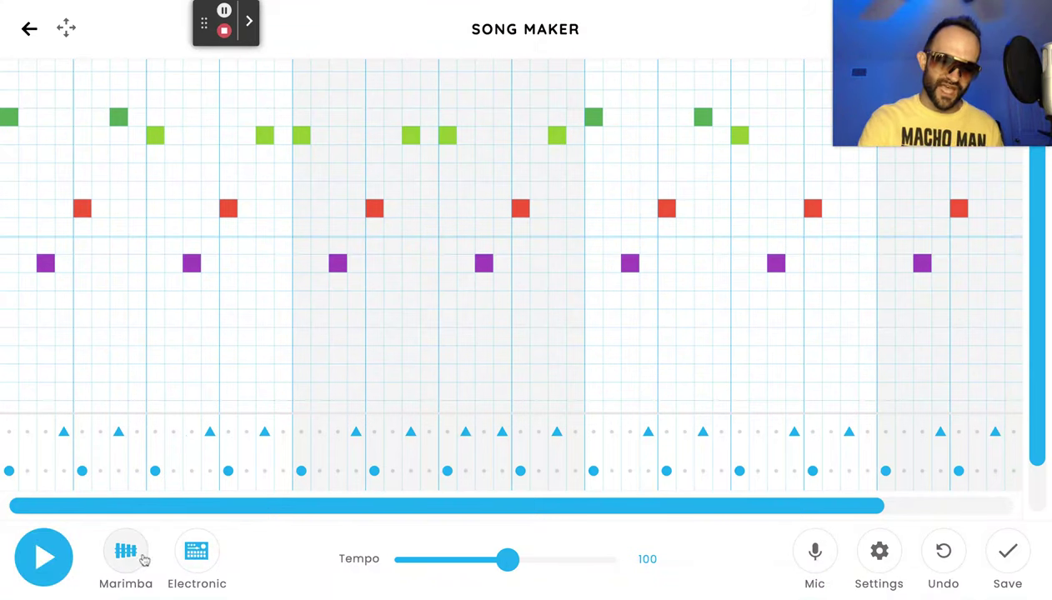
pyautogui.click(194, 557)
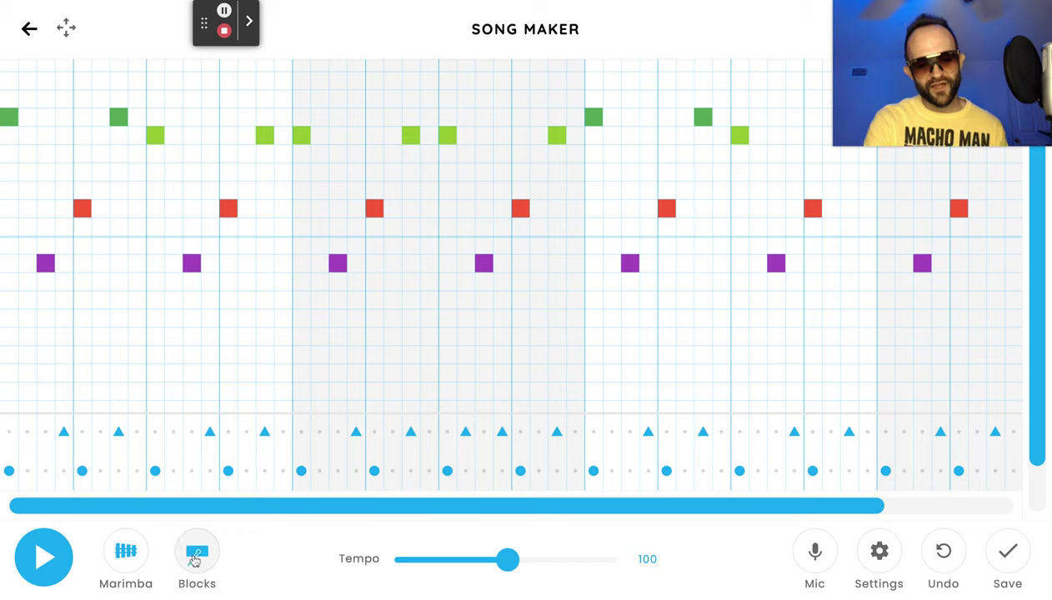
pyautogui.click(194, 557)
pyautogui.click(194, 557)
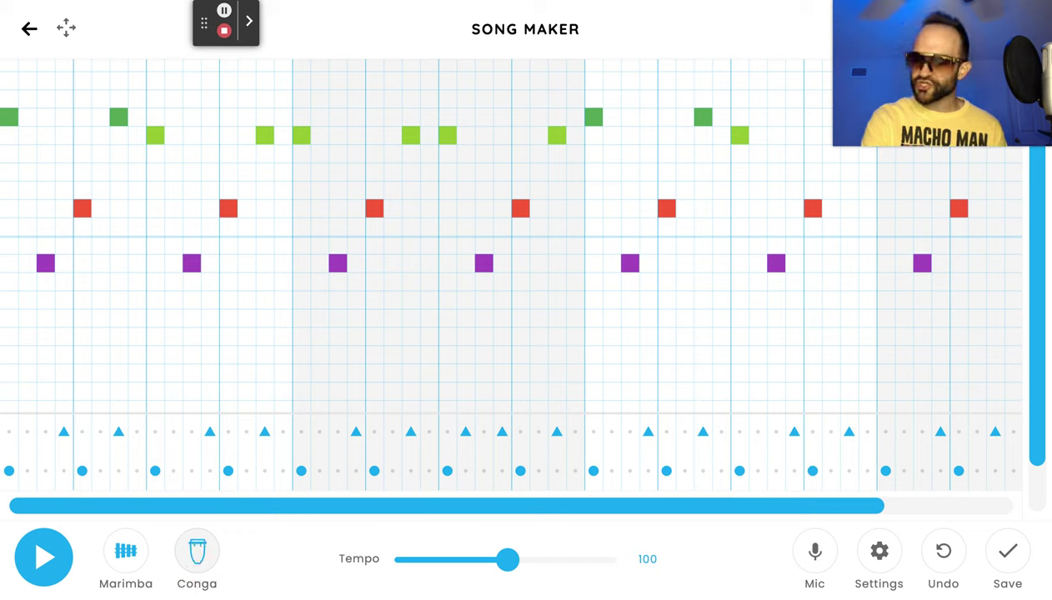
pyautogui.click(49, 575)
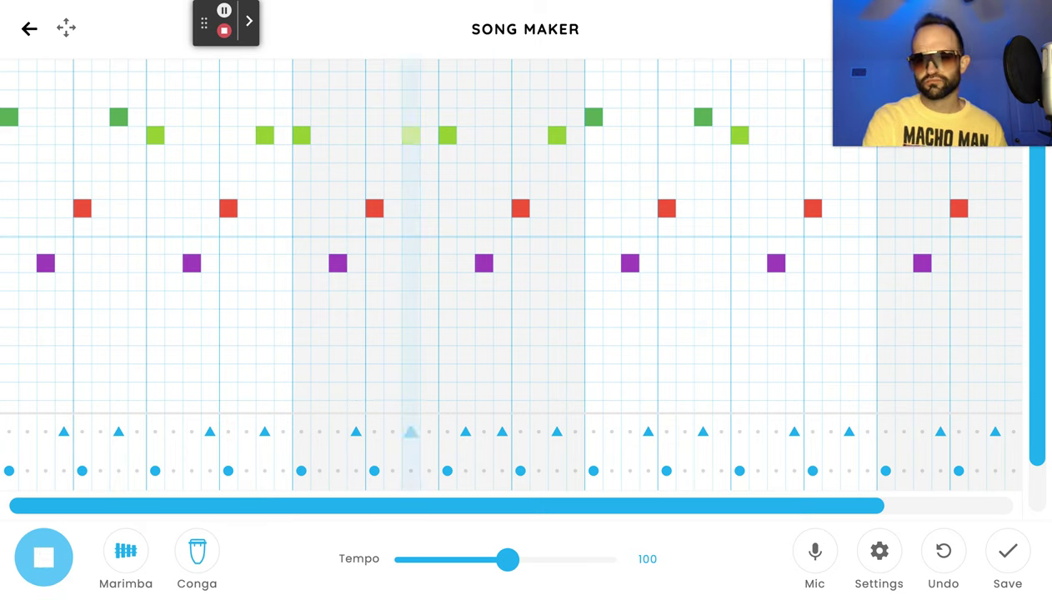
pyautogui.click(43, 556)
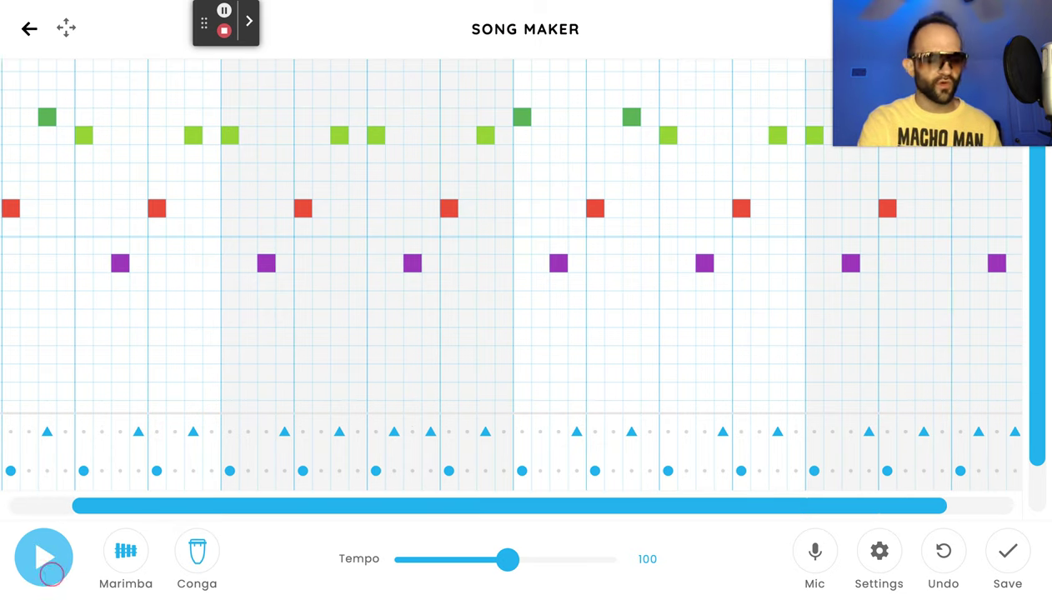
pyautogui.click(195, 551)
pyautogui.click(195, 551)
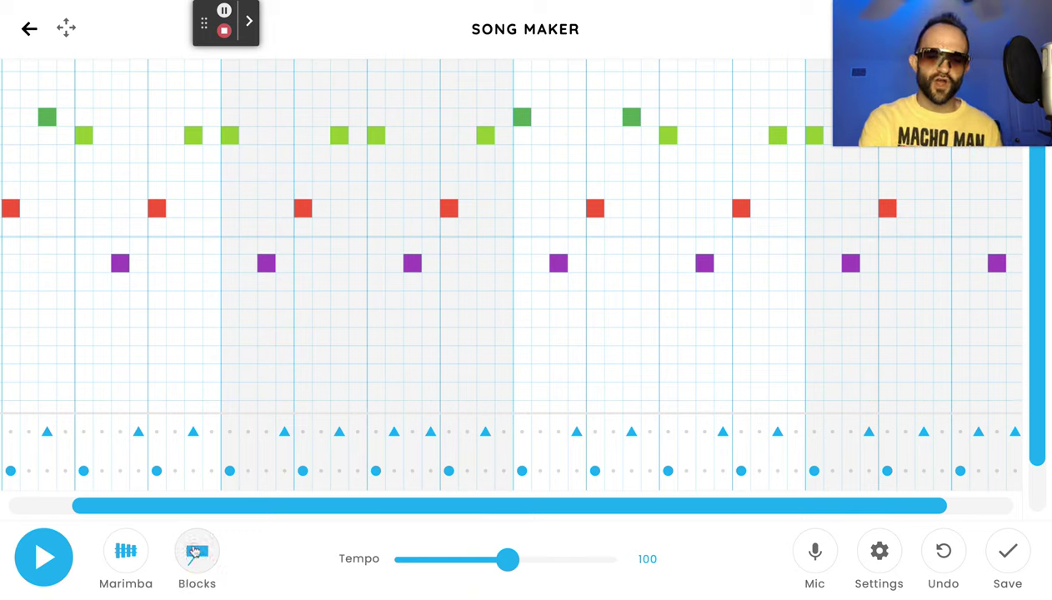
pyautogui.click(195, 551)
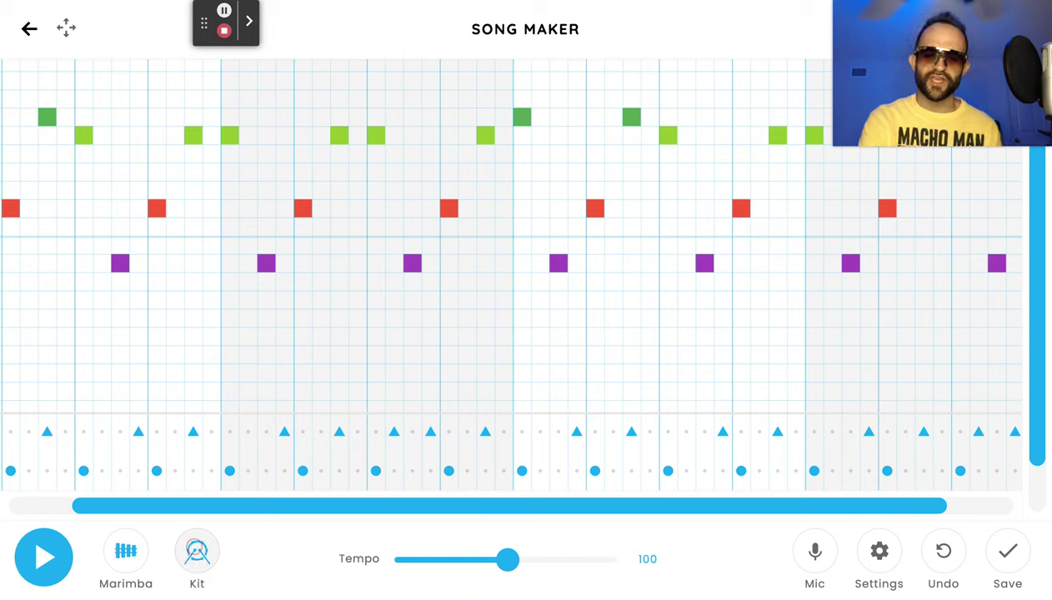
pyautogui.click(203, 564)
pyautogui.click(202, 567)
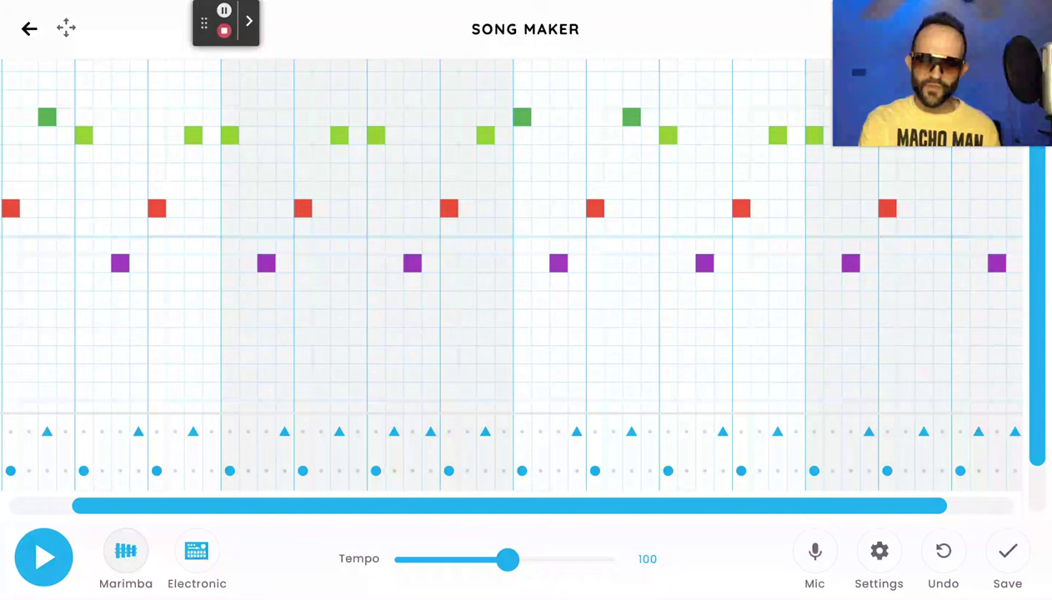
# Step: Audition the loop with the melody instrument switched to Piano
pyautogui.click(125, 554)
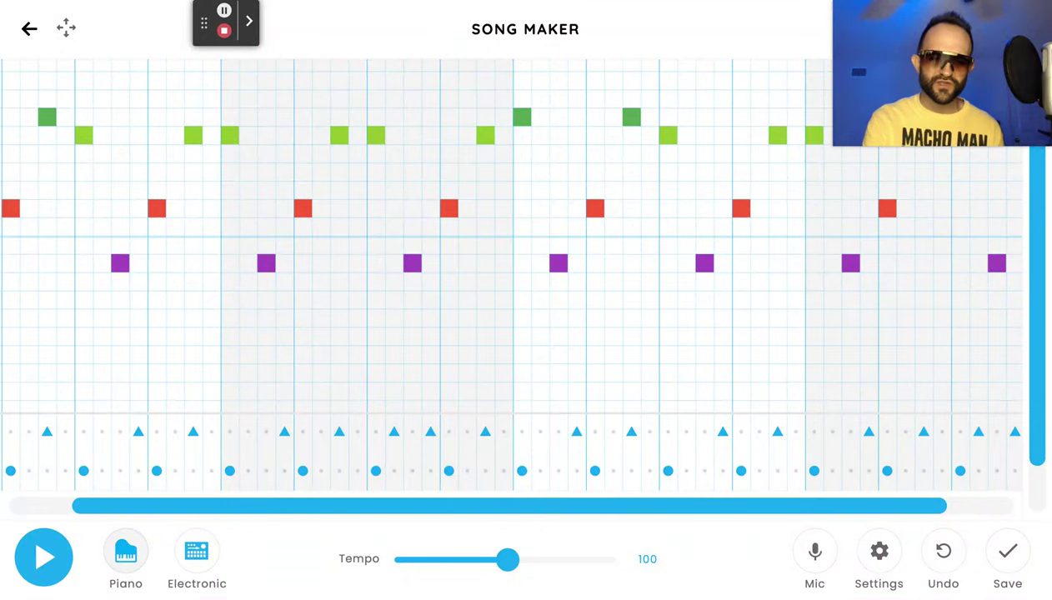
pyautogui.click(57, 573)
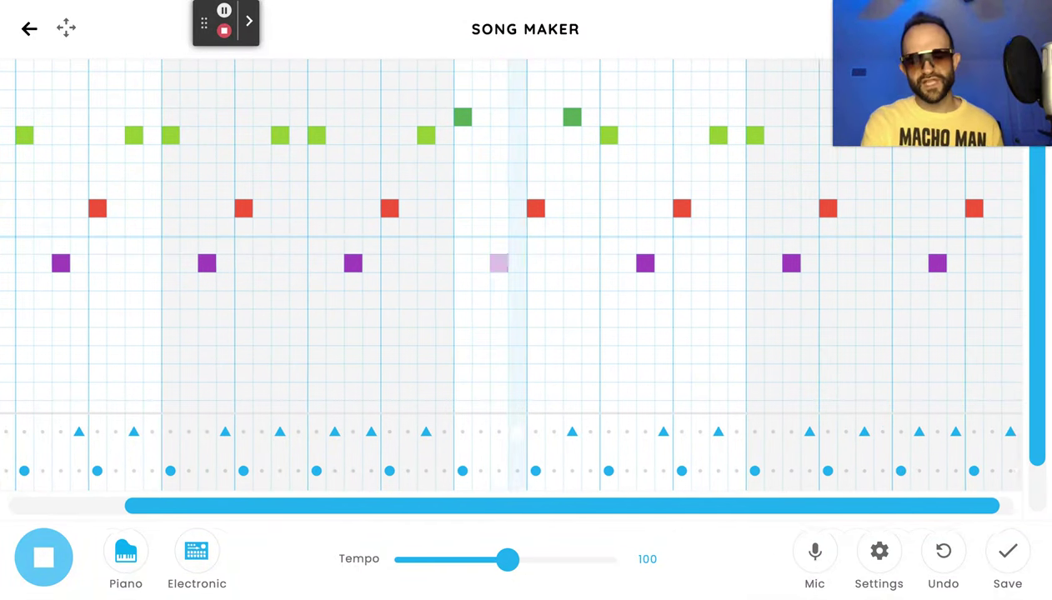
pyautogui.click(57, 570)
# Step: Cycle the melody instrument past Strings and Woodwind to Synth and audition the loop
pyautogui.click(108, 566)
pyautogui.click(109, 569)
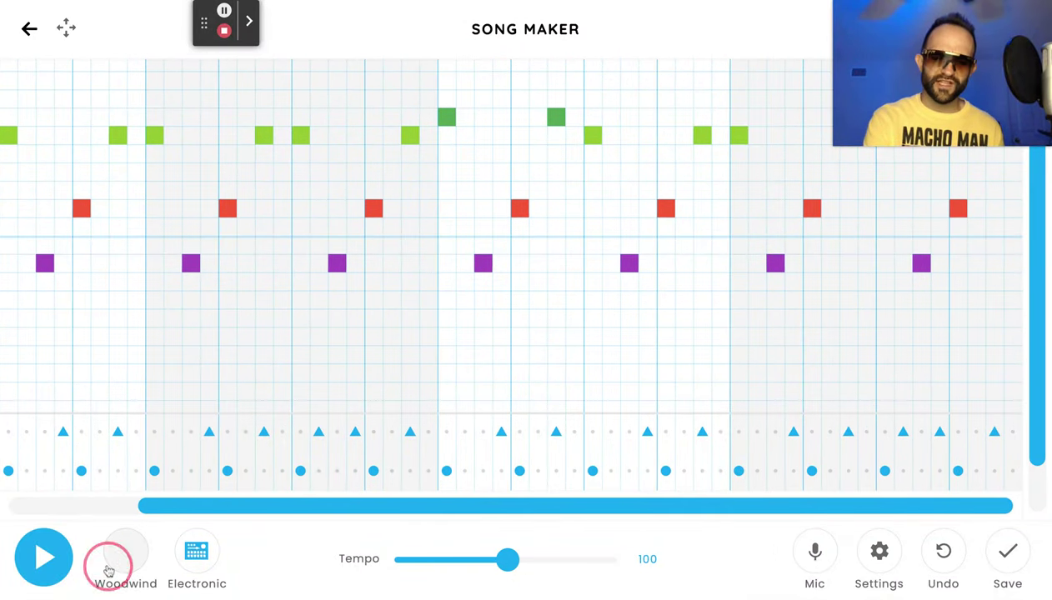
pyautogui.click(108, 571)
pyautogui.click(39, 558)
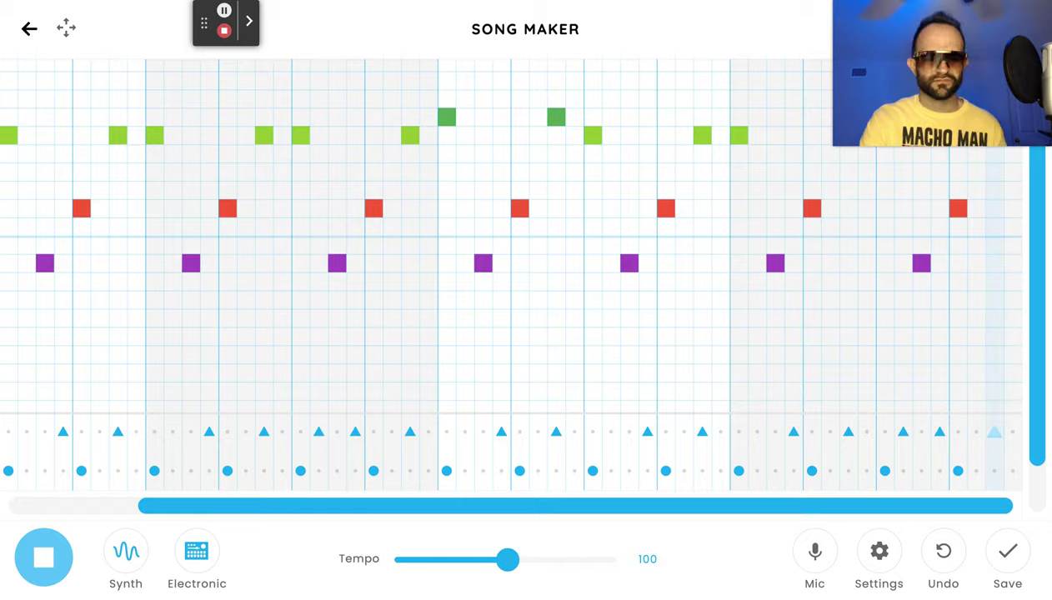
pyautogui.press('space')
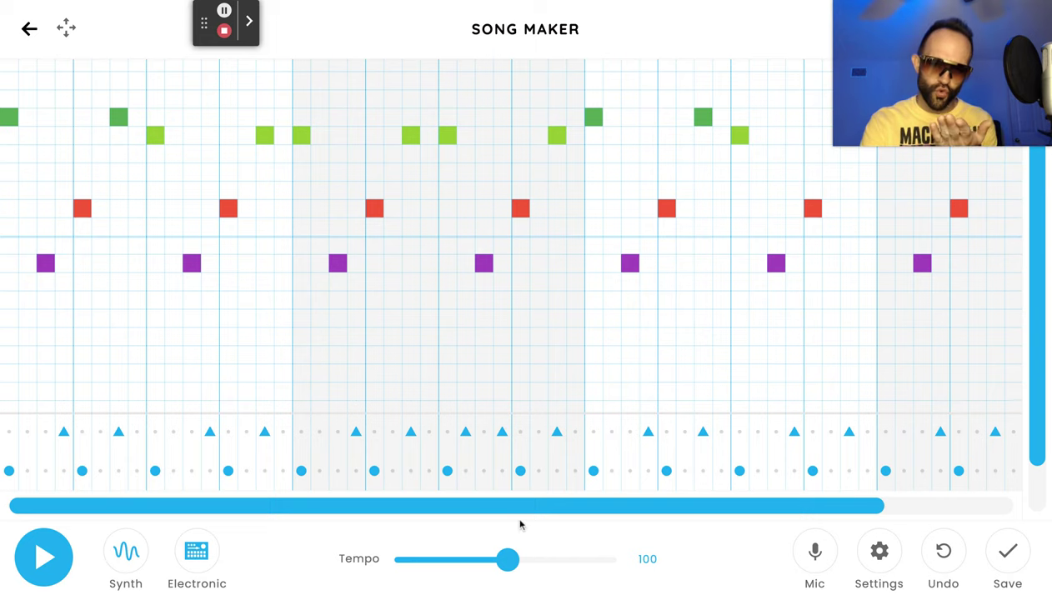
# Step: Leave the finished Synth-and-Electronic loop stopped at its start at tempo 100
pyautogui.moveTo(935, 5)
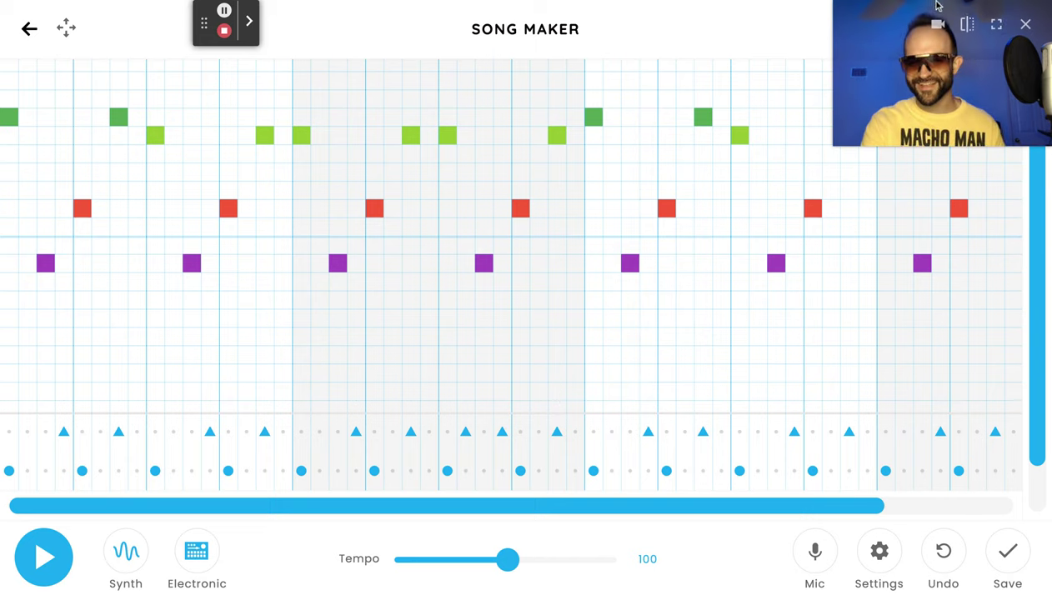